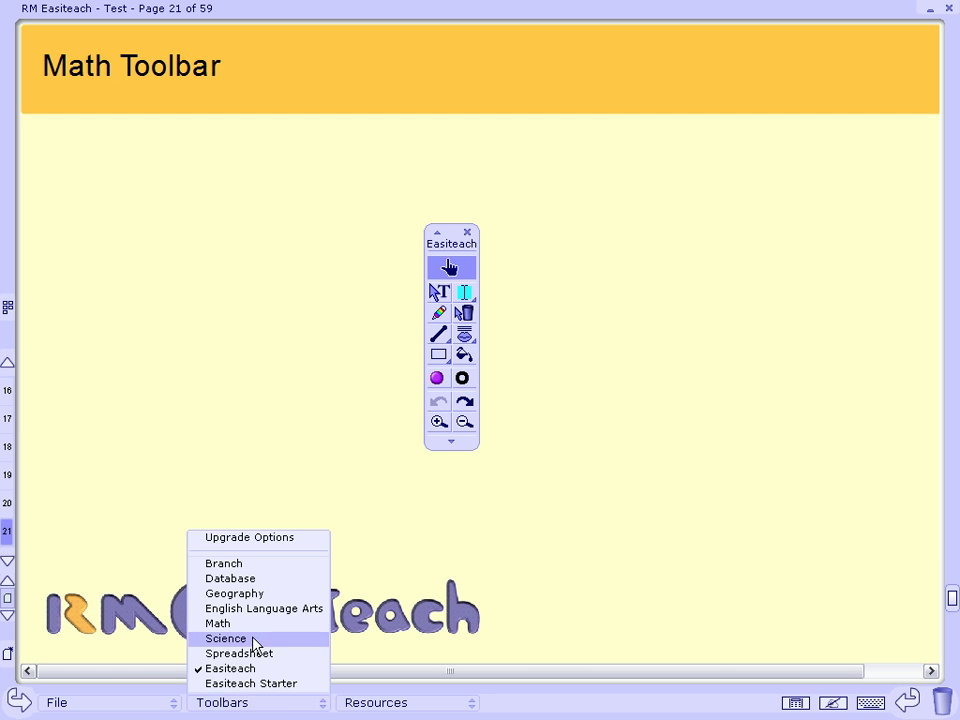
- Show the Math toolbar mid-page and move the main Easiteach toolbar to the right side
click(246, 624)
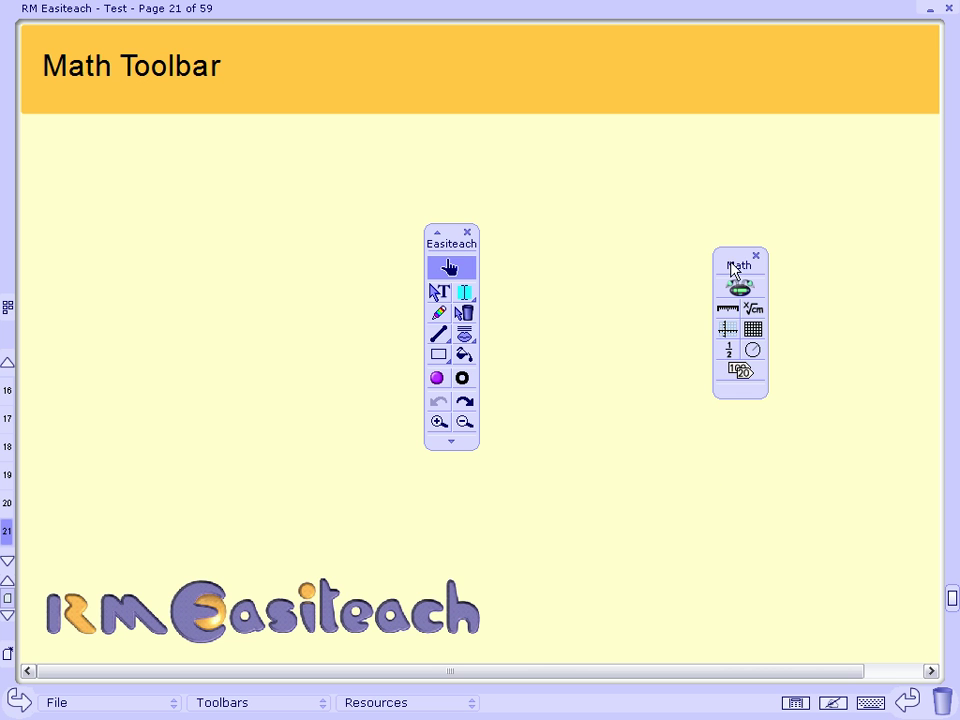
drag(736, 268, 586, 284)
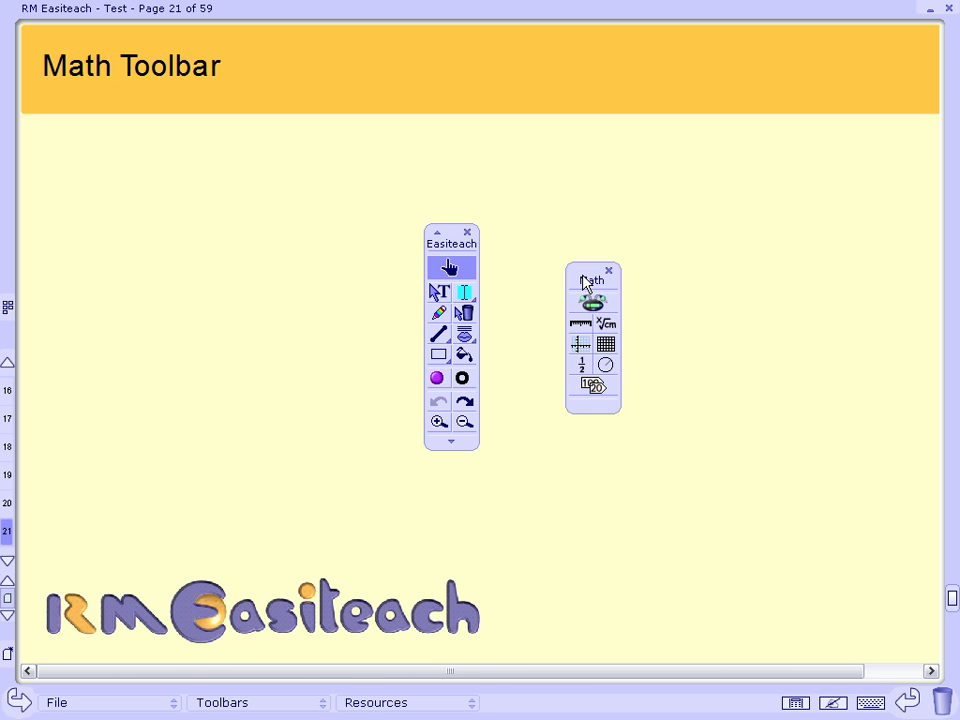
drag(586, 284, 566, 297)
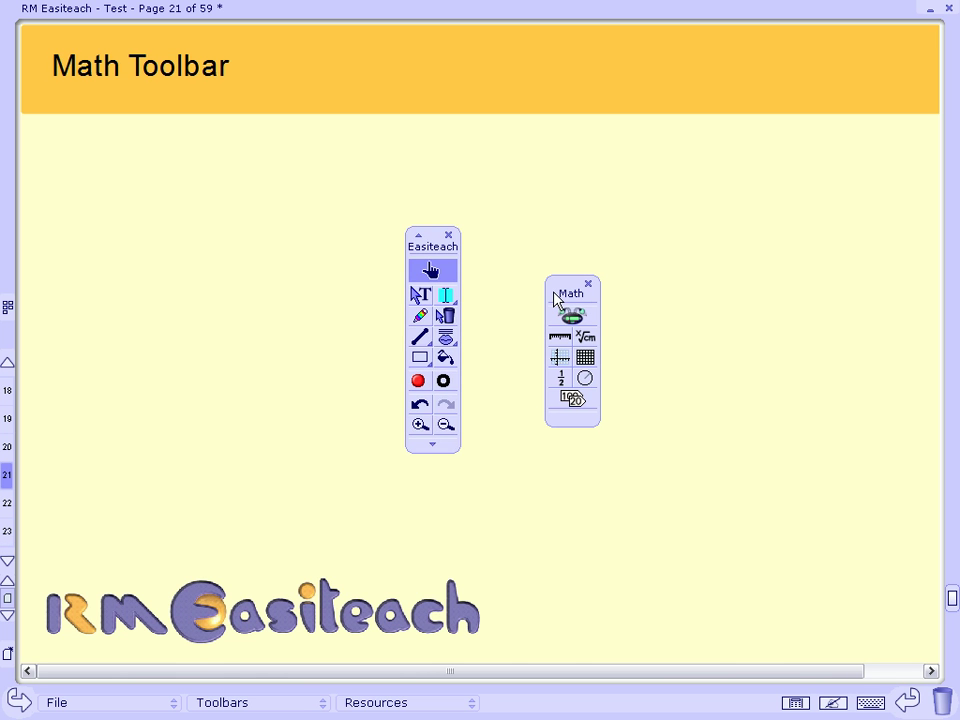
drag(445, 247, 808, 242)
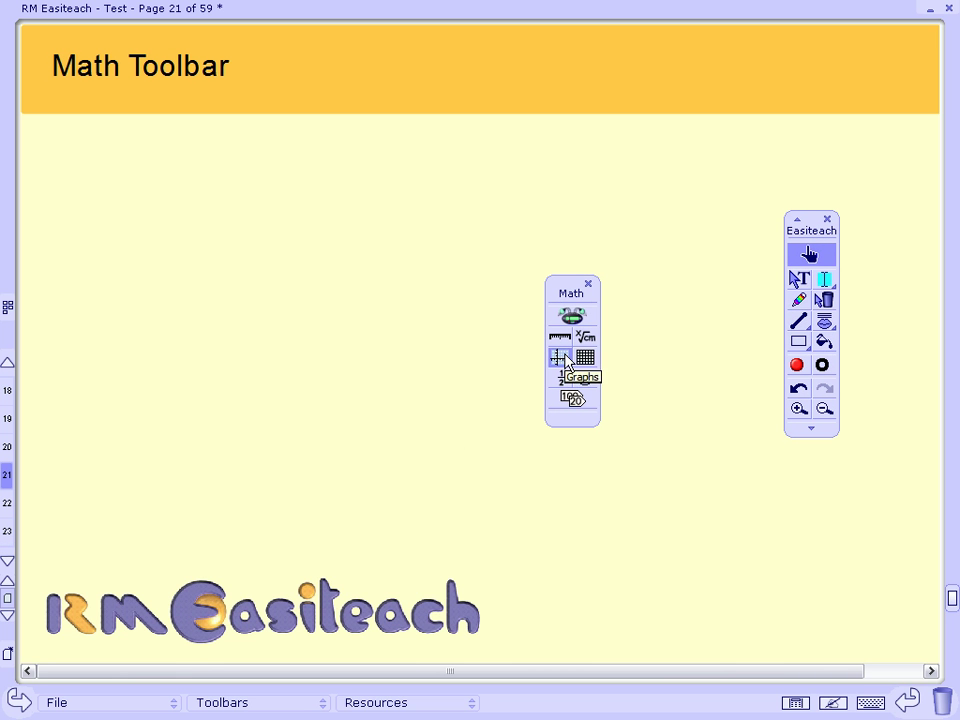
- Place a -10 to 10 coordinate grid on the page and dock the Math toolbar under the main tools
click(564, 356)
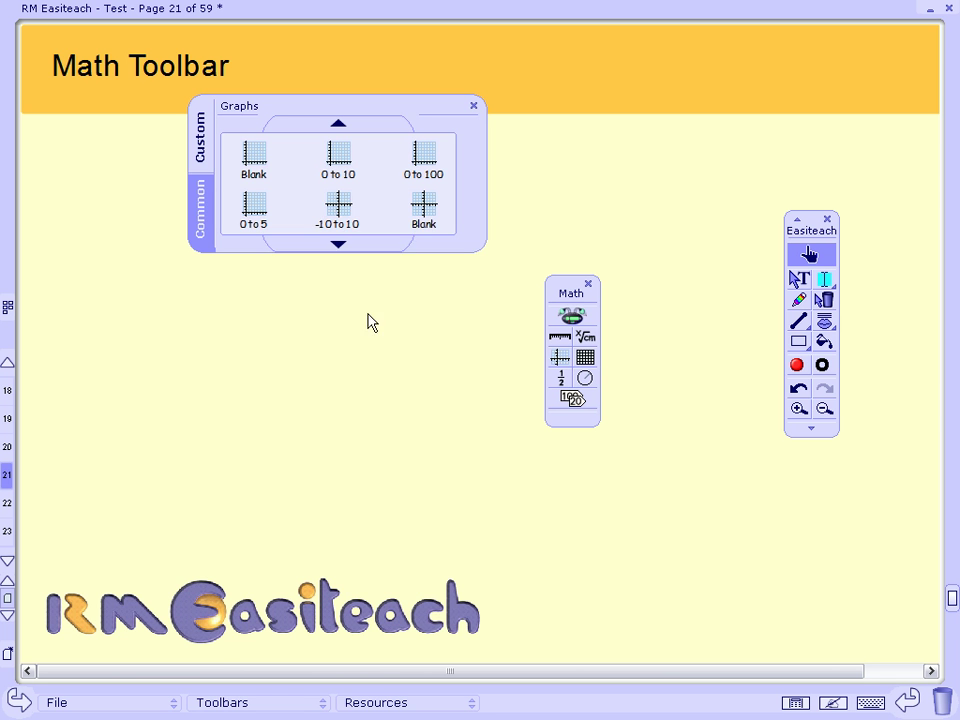
drag(338, 207, 205, 100)
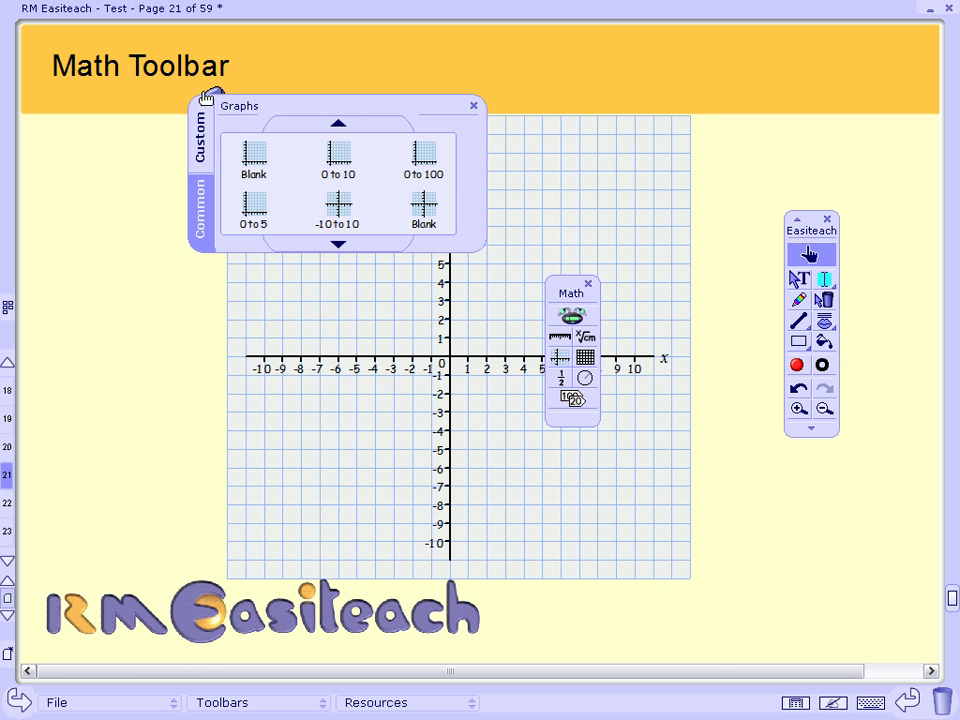
click(474, 107)
drag(589, 315, 696, 371)
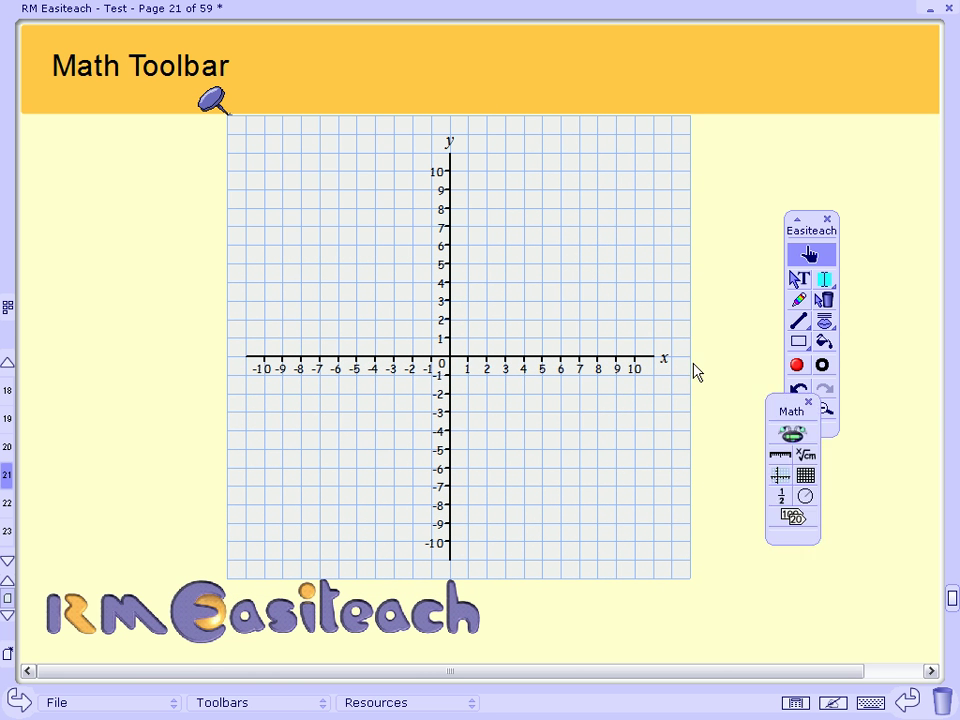
- Draw a straight line from the origin to (9, 9)
click(798, 322)
click(800, 328)
click(735, 332)
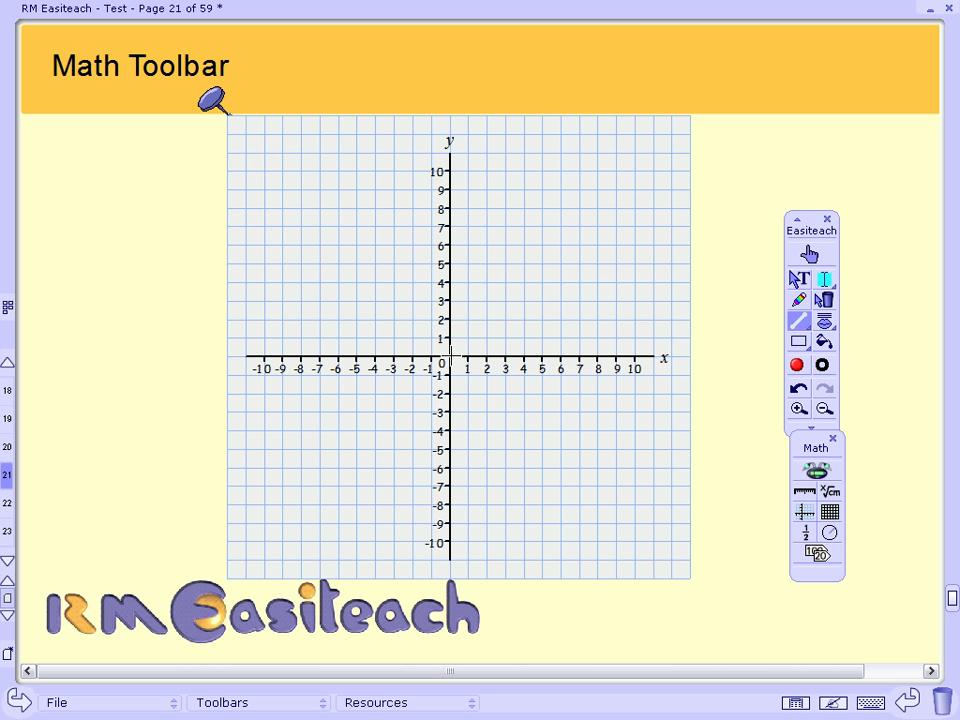
mouse_move(452, 355)
mouse_down()
mouse_move(578, 212)
mouse_move(618, 190)
mouse_up()
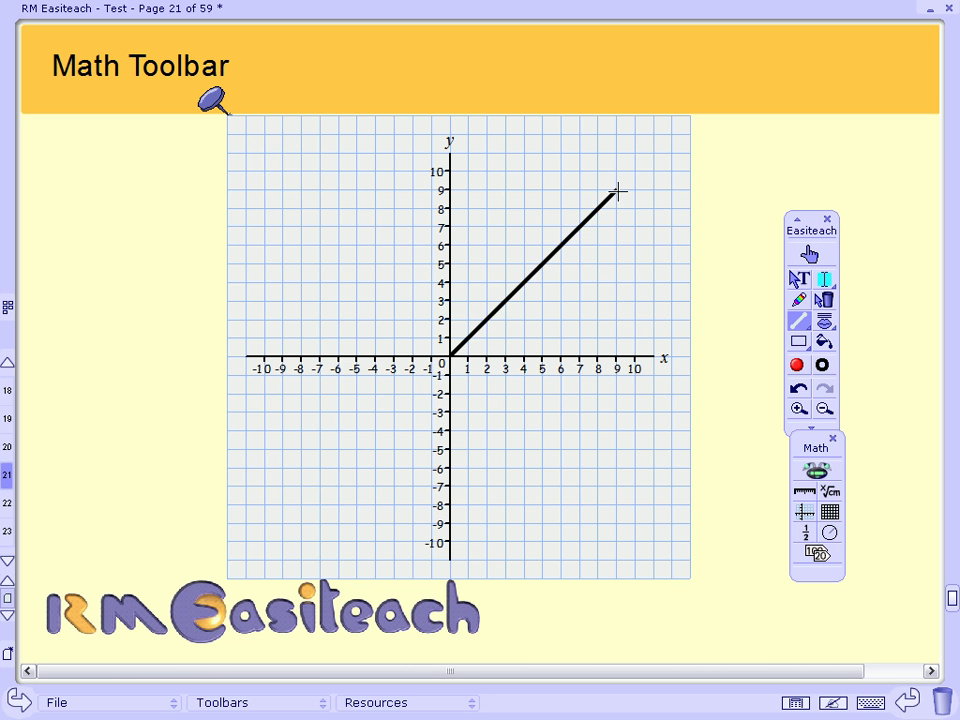
- Place a red × symbol from the algebra symbols panel onto the graph near (9, 7)
click(836, 499)
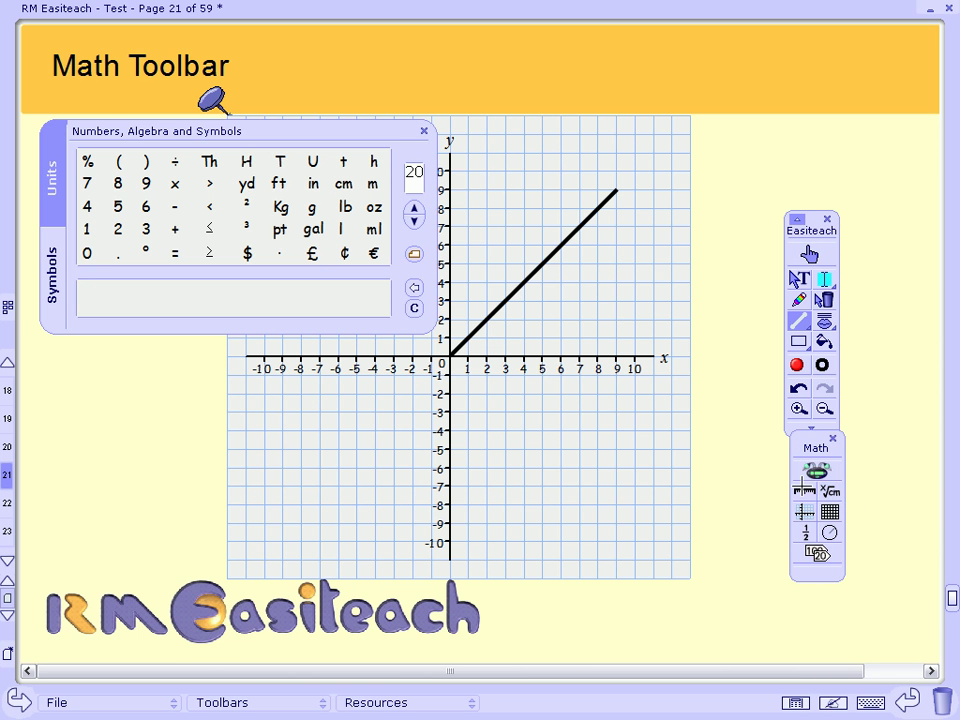
drag(232, 140, 220, 123)
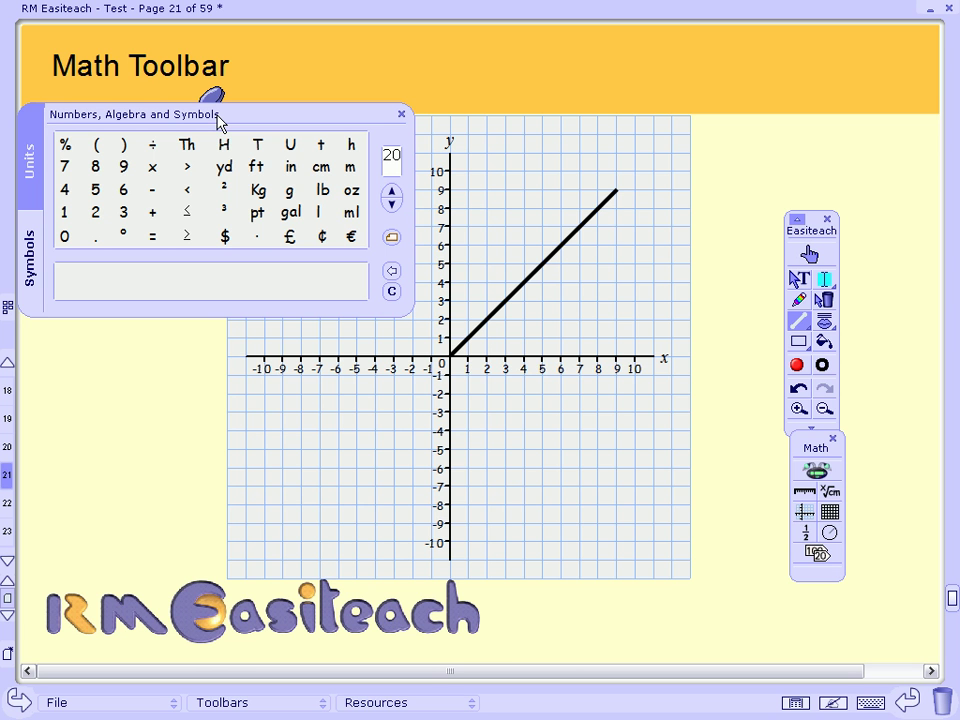
click(32, 254)
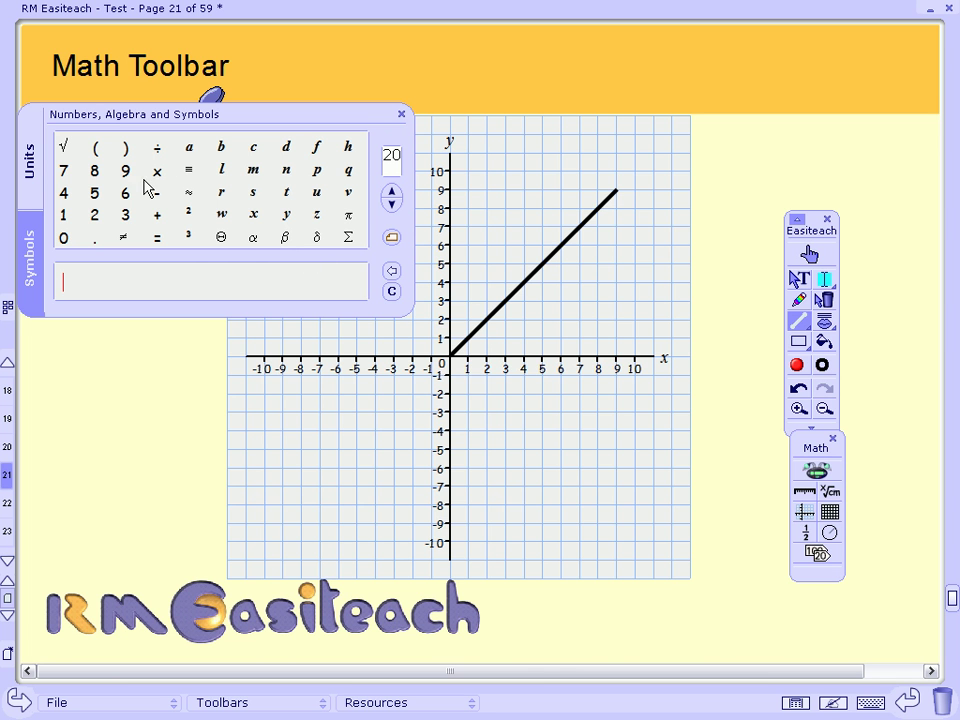
click(156, 171)
drag(240, 275, 619, 232)
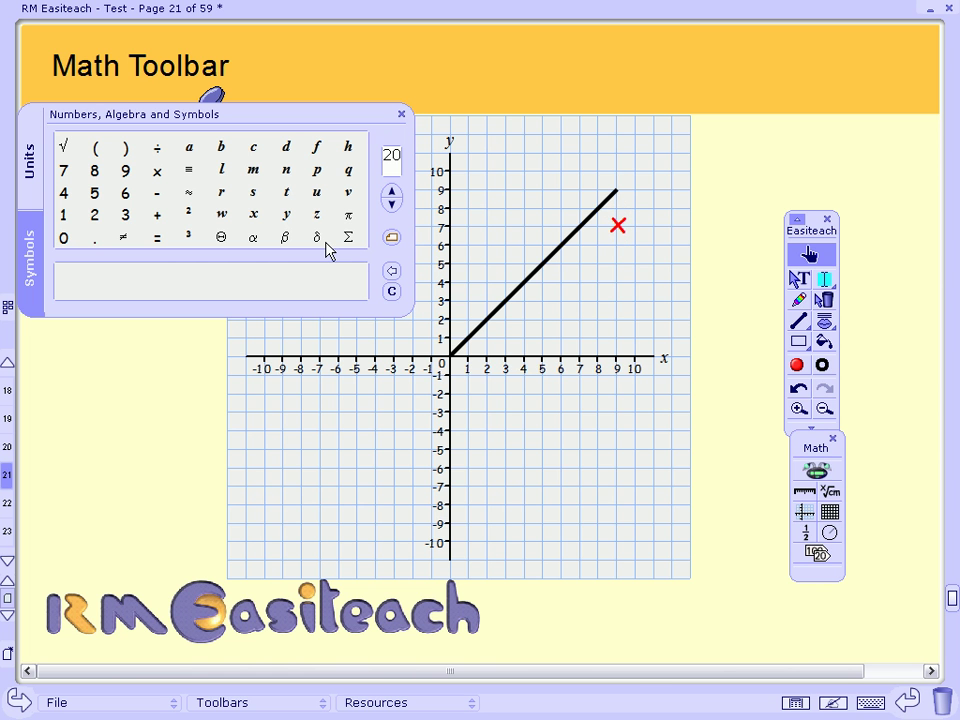
- Build a 2x expression at symbol size 30 and place it to the left of the graph
click(146, 272)
click(390, 189)
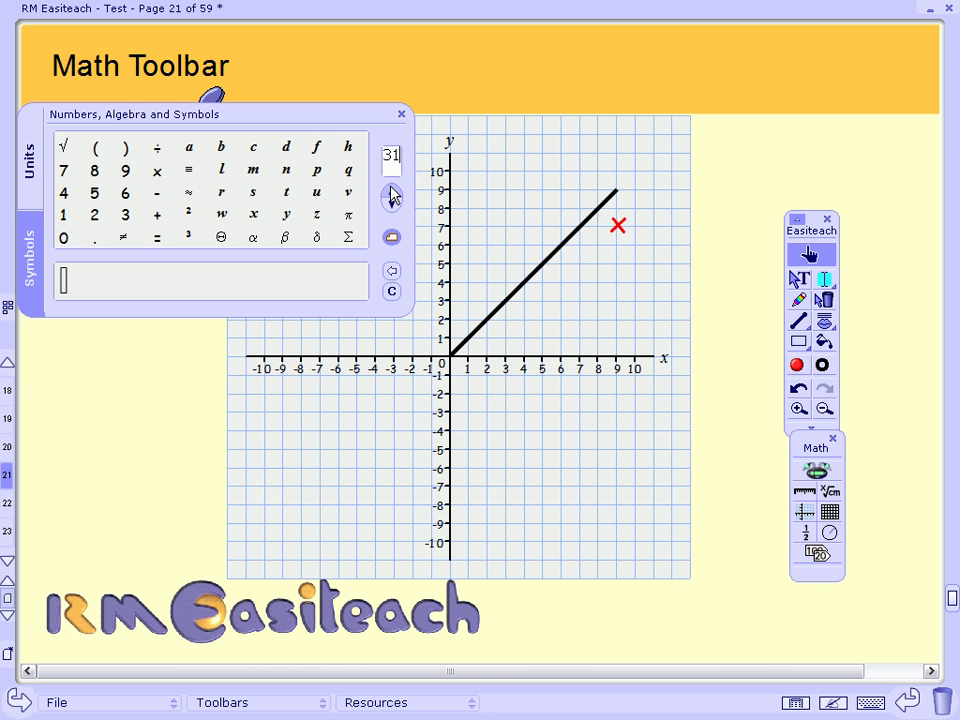
click(392, 203)
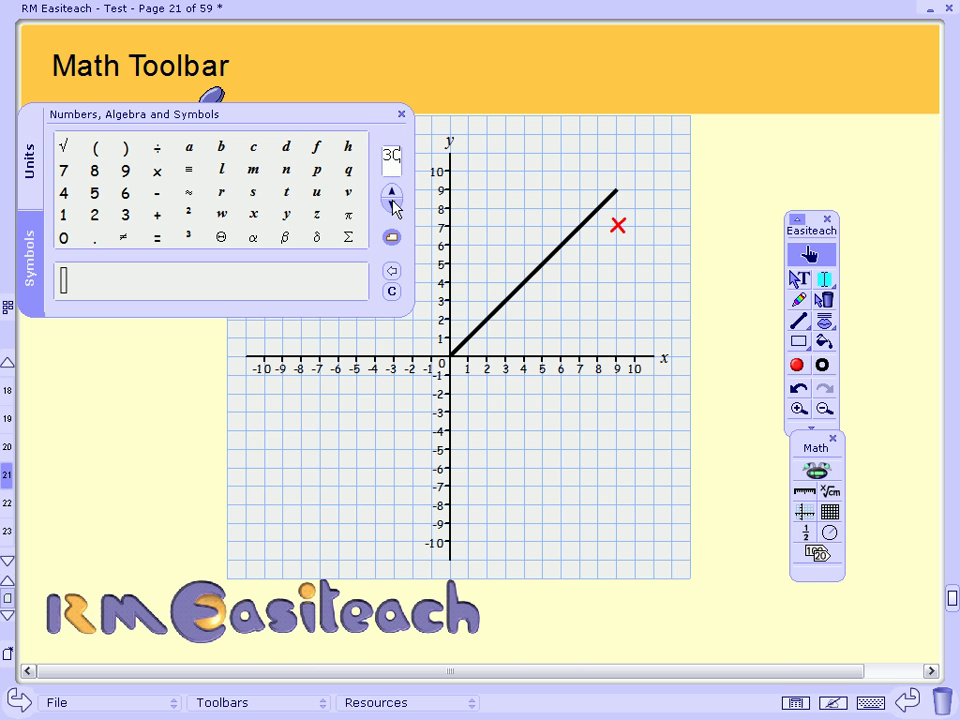
click(99, 214)
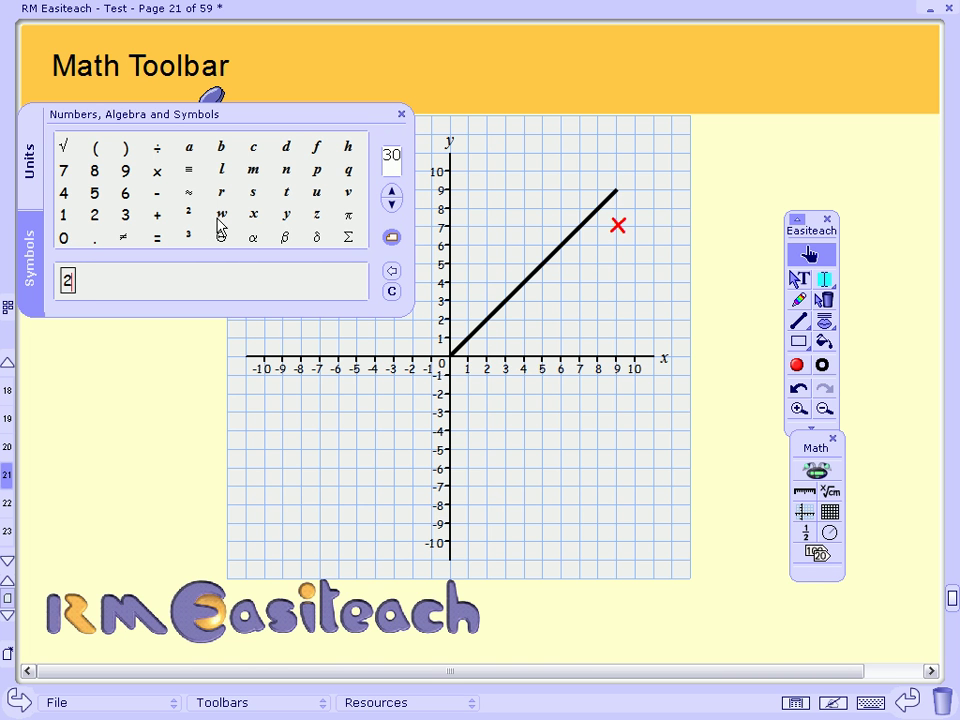
click(254, 214)
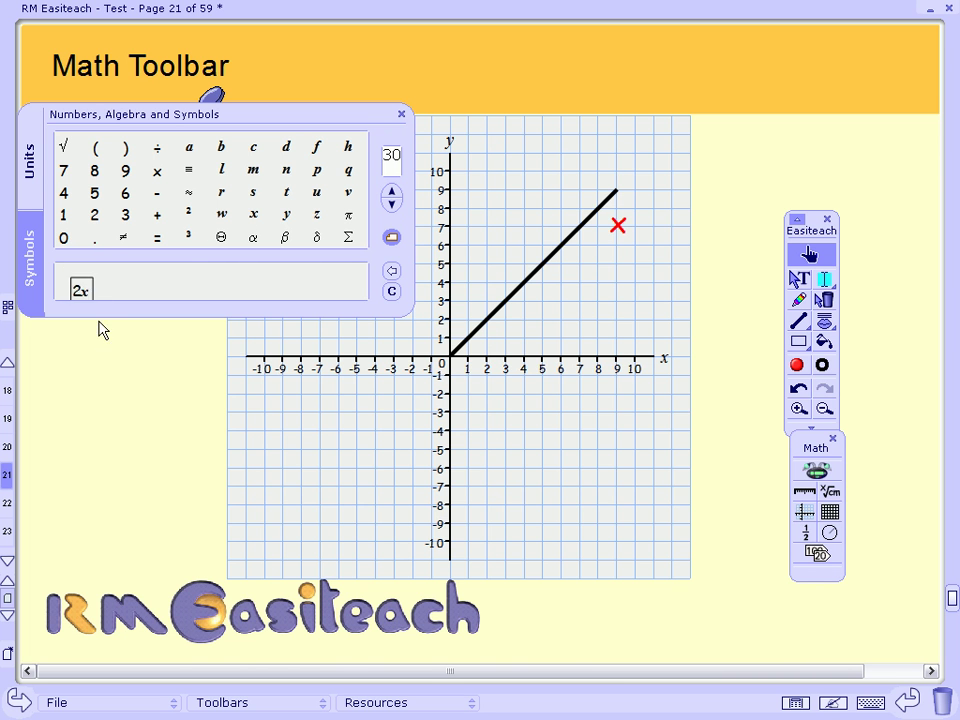
drag(81, 289, 122, 420)
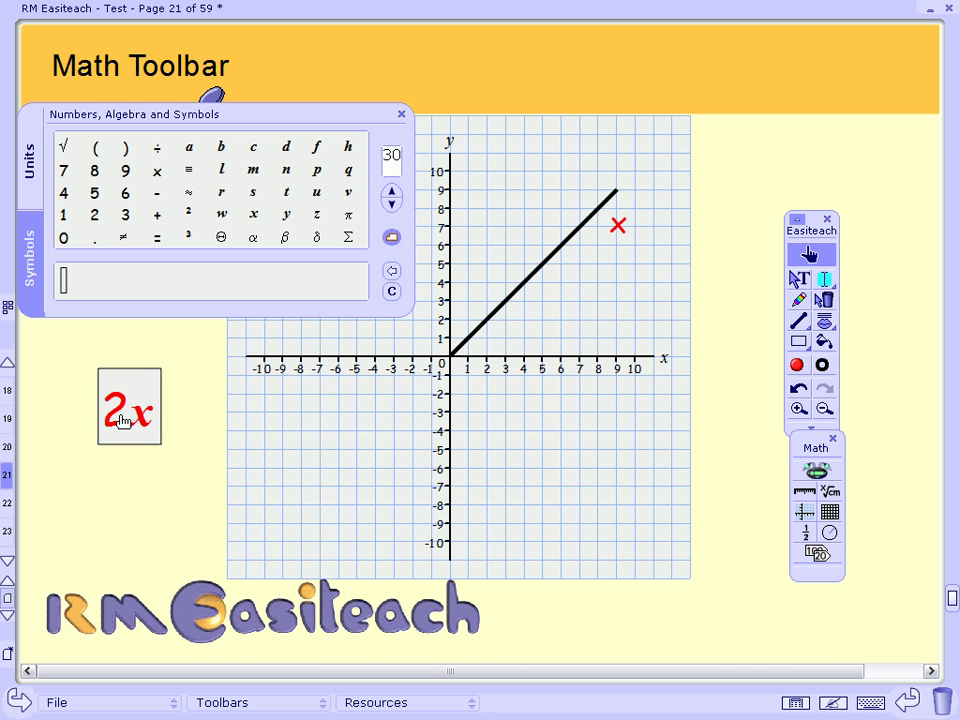
- Recolour the 2x expression purple with the fill tool
click(401, 114)
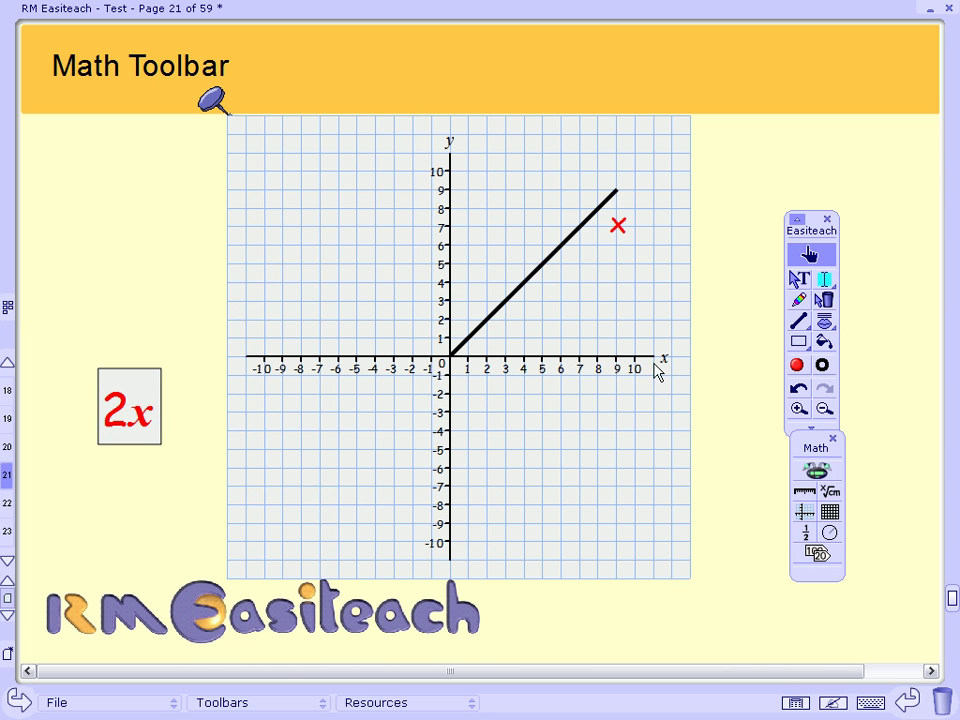
click(797, 366)
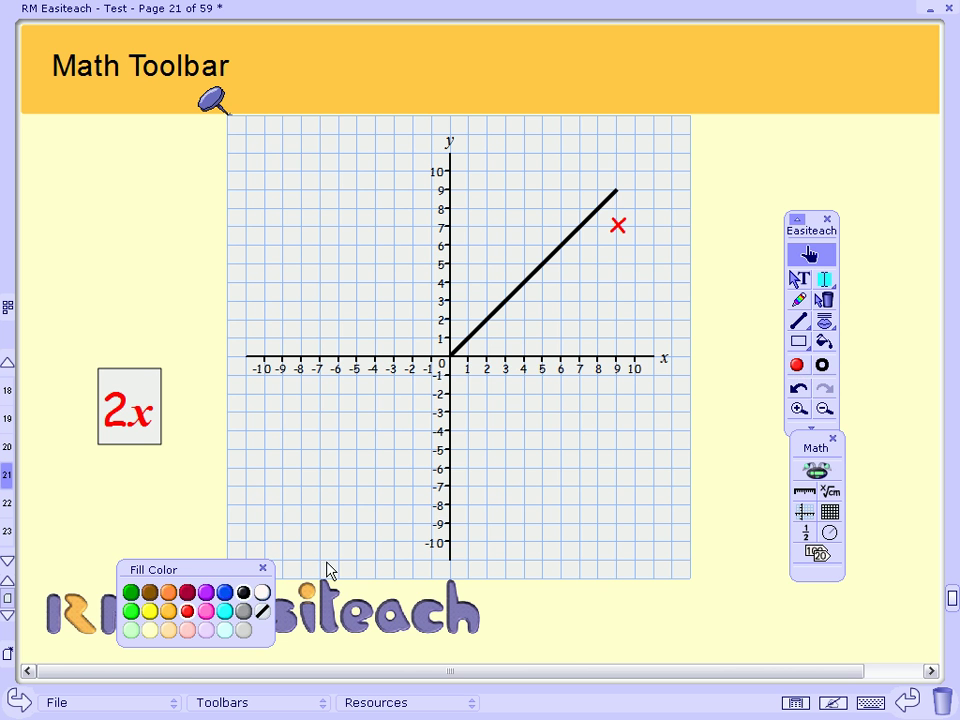
click(188, 596)
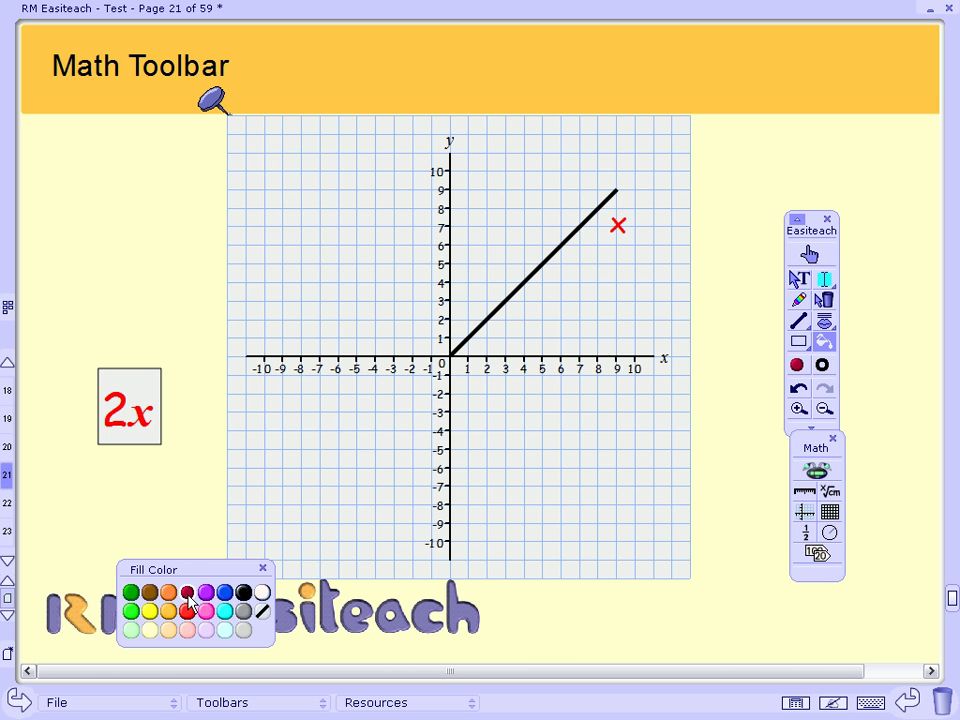
click(797, 366)
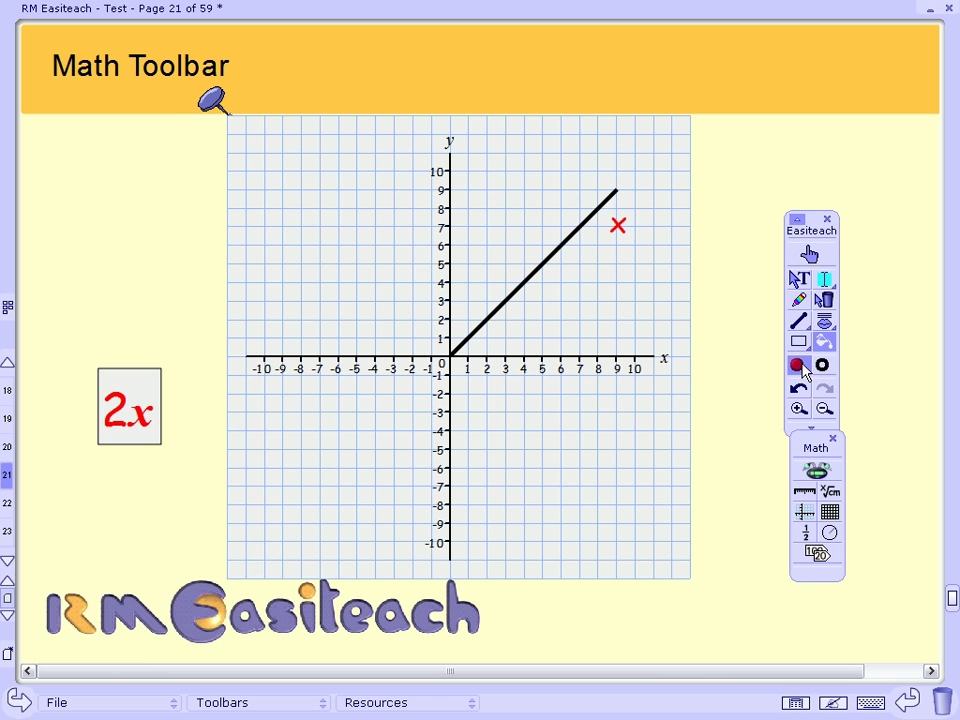
click(798, 366)
click(206, 592)
click(143, 414)
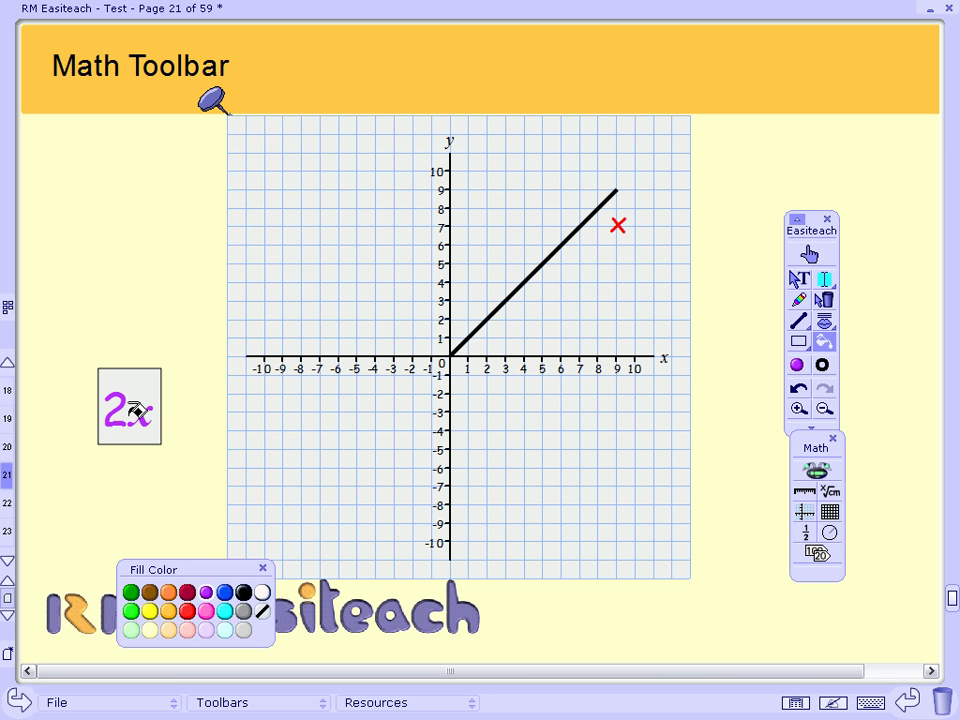
click(262, 568)
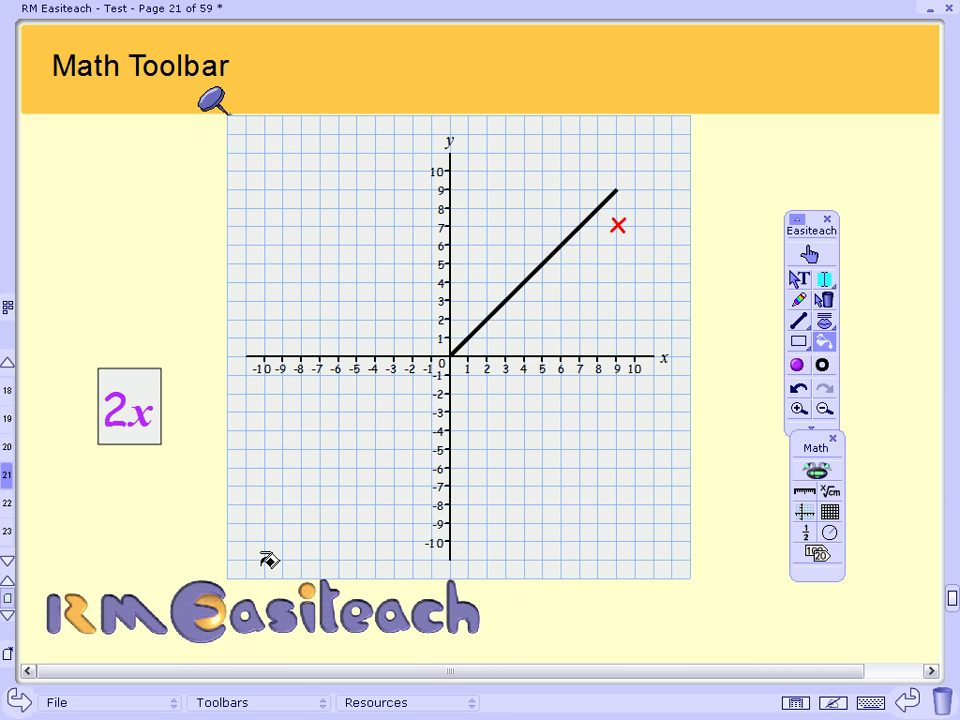
- On a new page, place a custom graph with x from 0 to 10 and y from 0 to 8
click(9, 656)
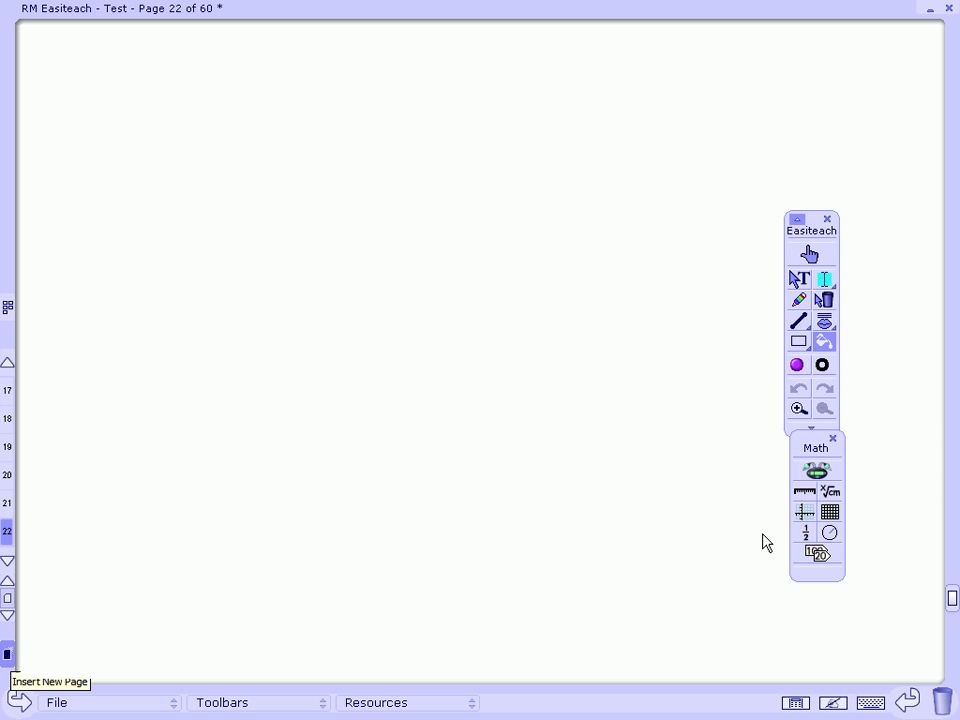
click(804, 512)
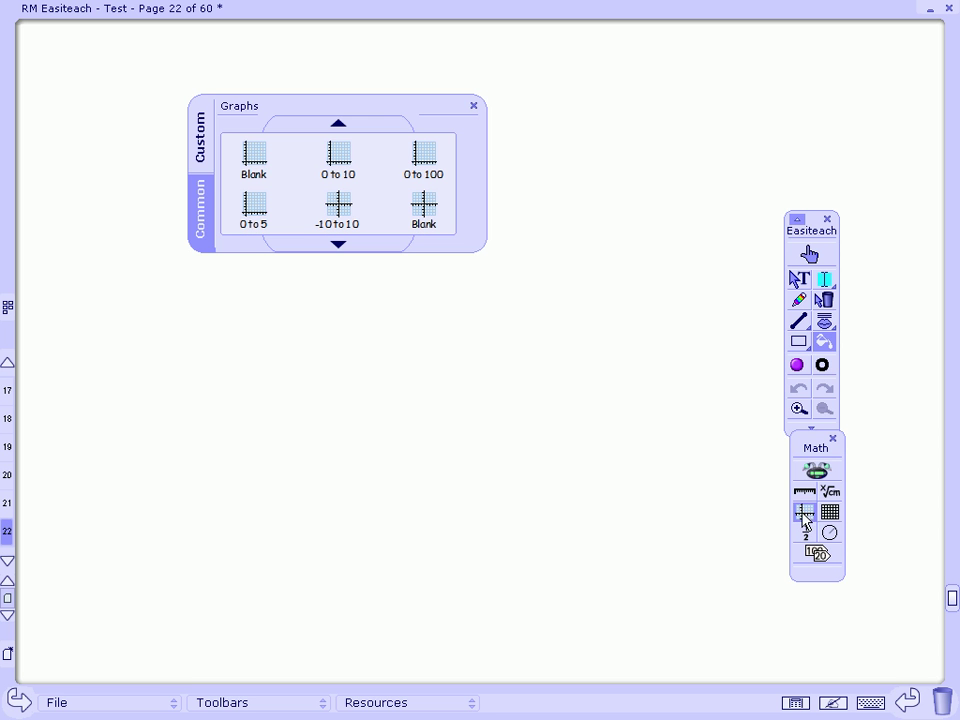
click(205, 158)
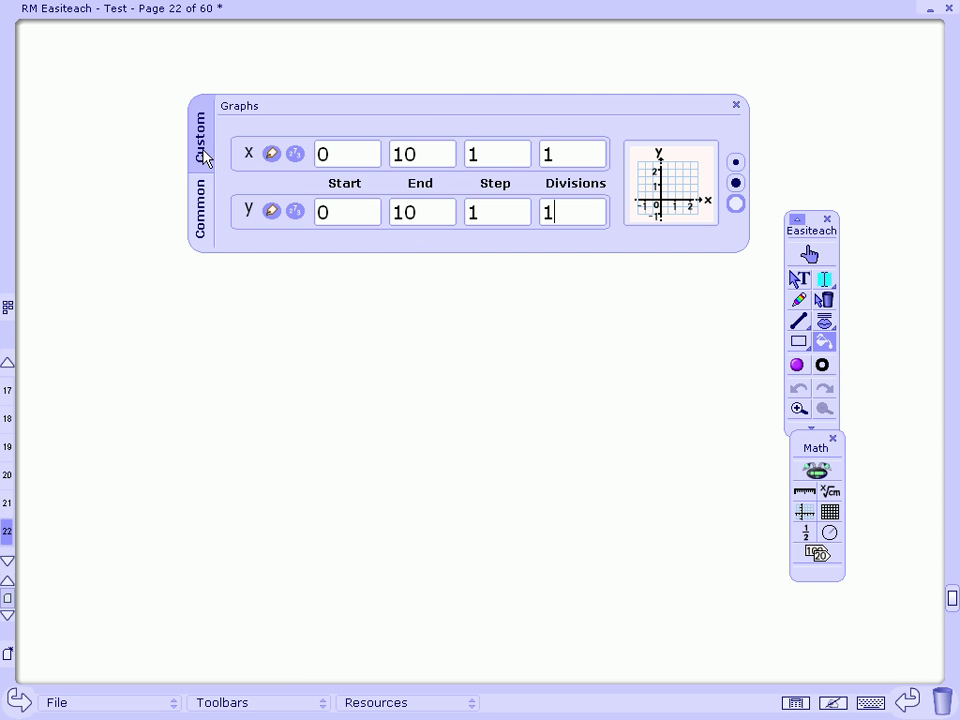
click(427, 212)
key(BackSpace)
key(BackSpace)
text(8)
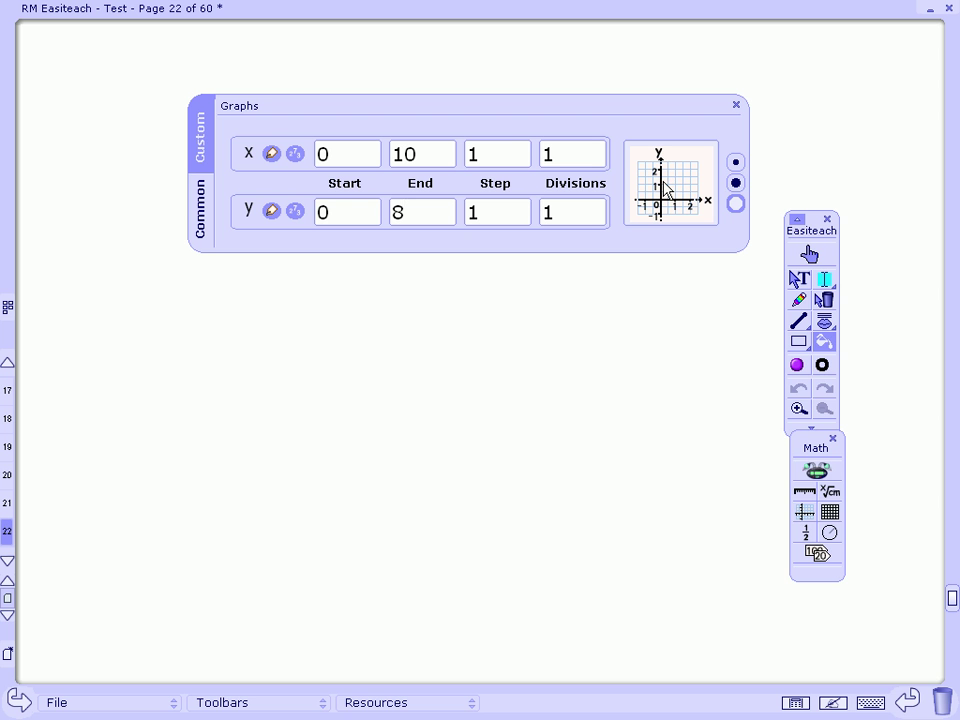
drag(665, 183, 206, 188)
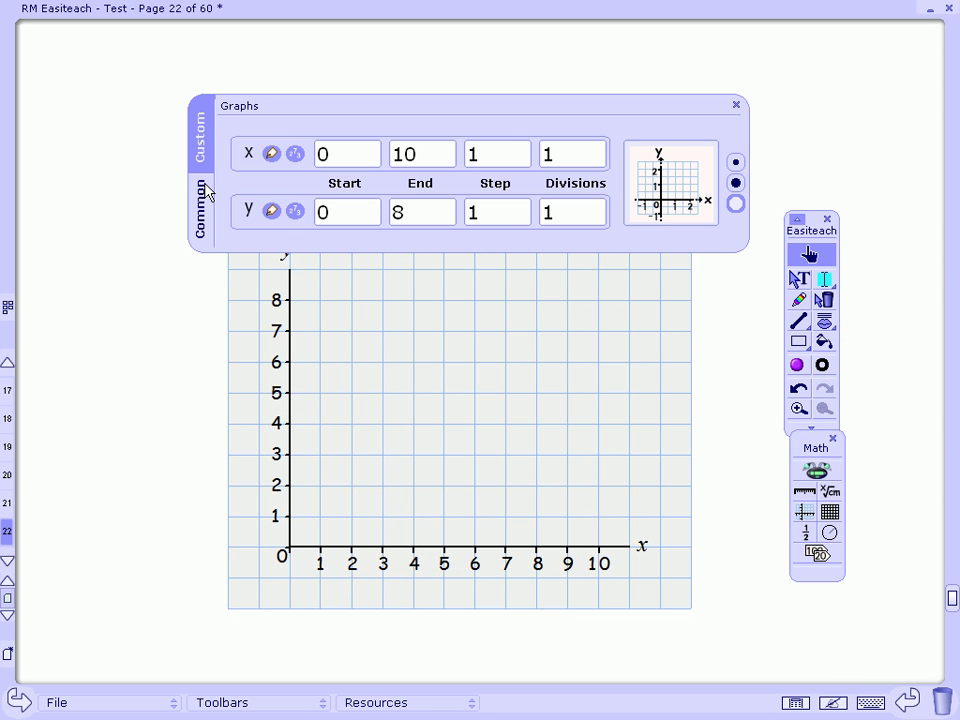
- Fill a purple bar above 0–1 up to height 5
click(738, 106)
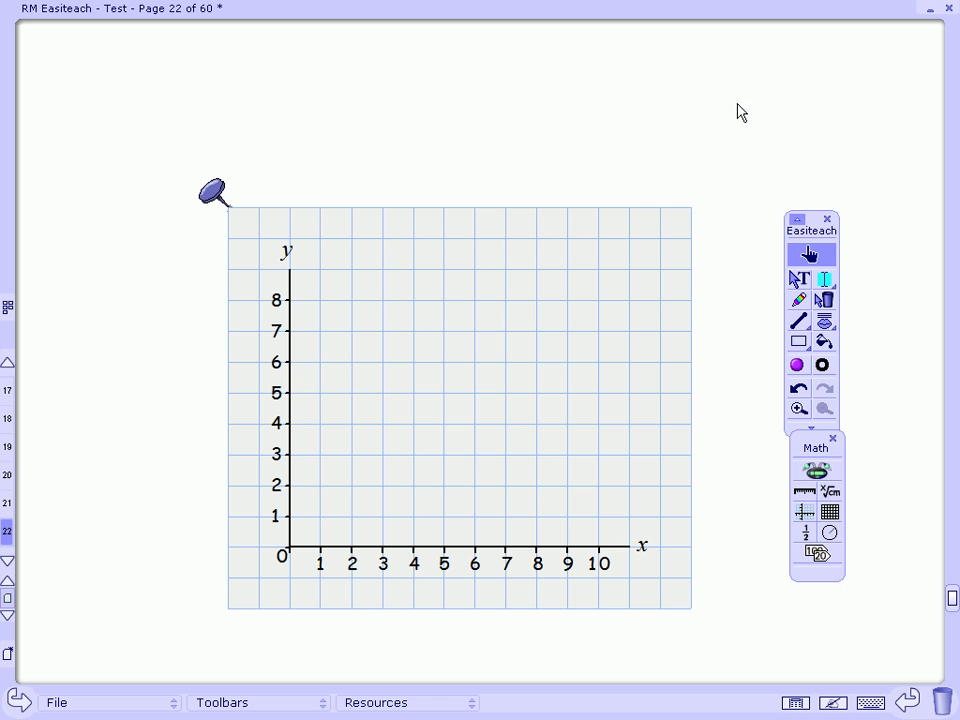
click(800, 323)
click(822, 345)
click(313, 526)
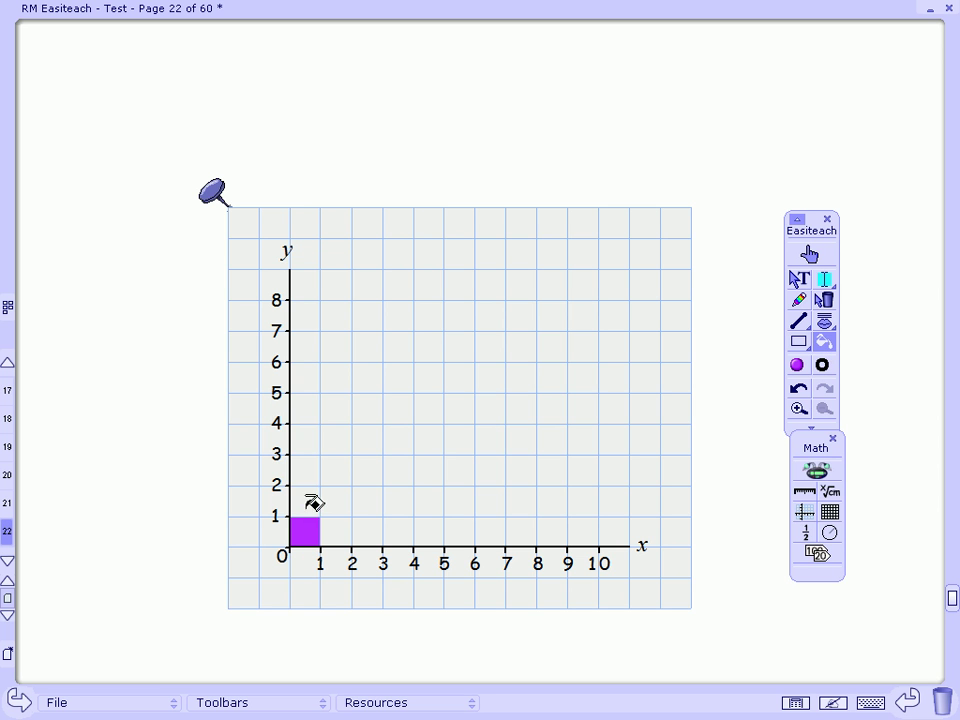
click(313, 501)
click(312, 472)
click(311, 439)
click(311, 410)
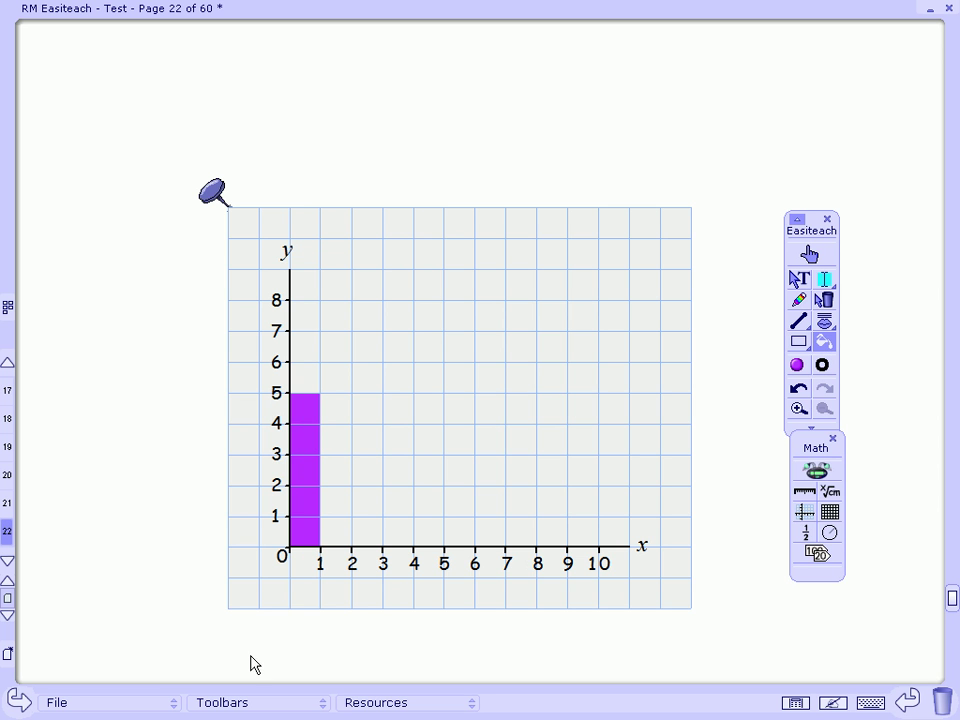
- Fill a red bar above 1–2 up to height 3
click(796, 364)
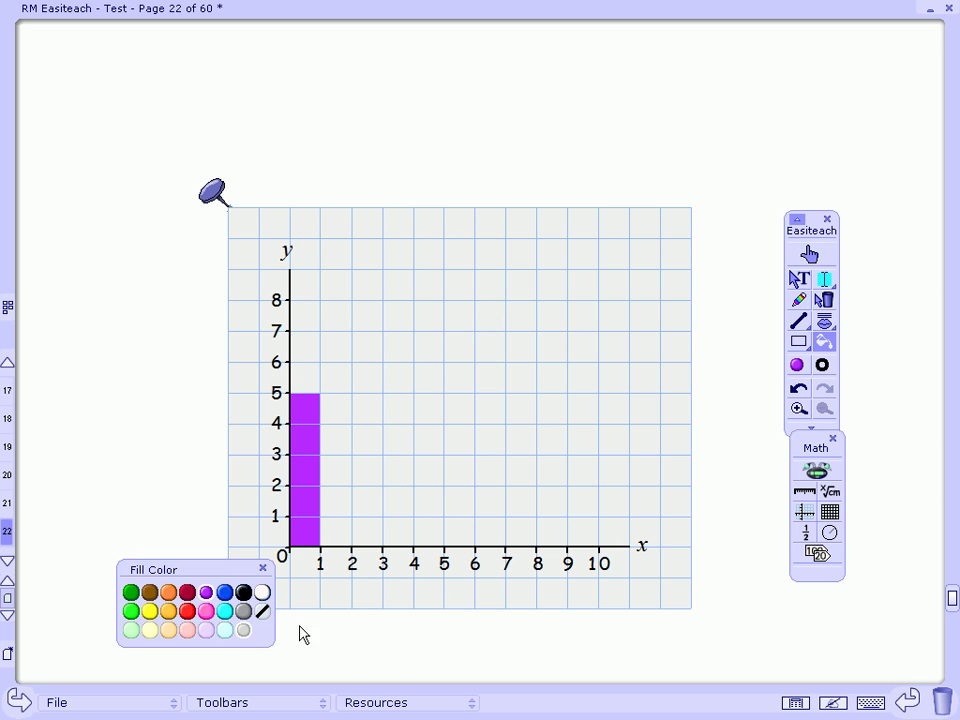
click(188, 612)
click(336, 528)
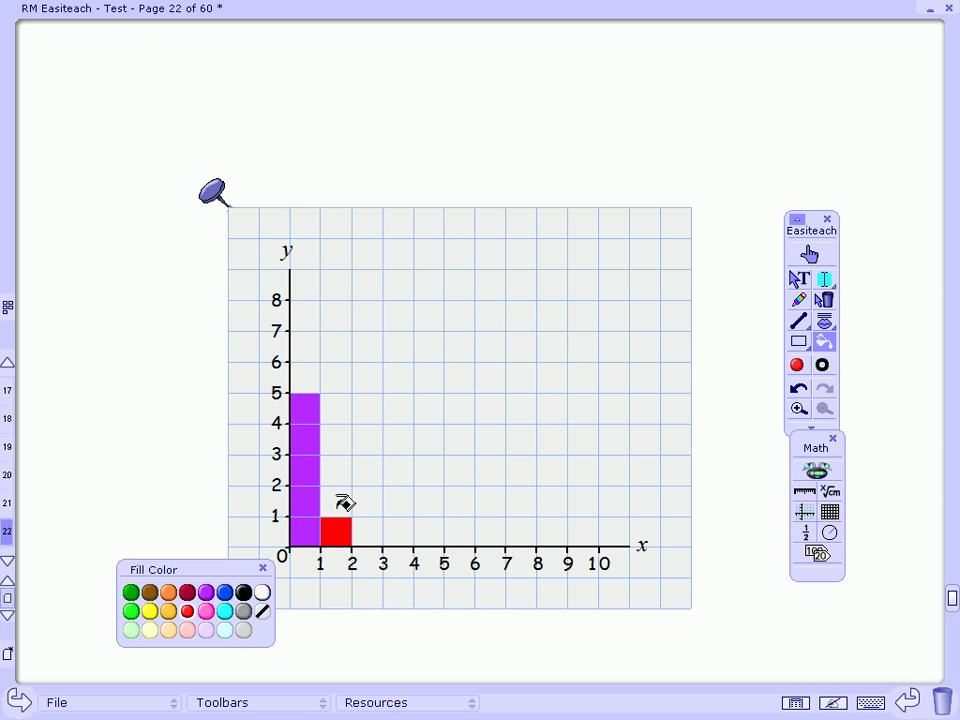
click(340, 500)
click(343, 474)
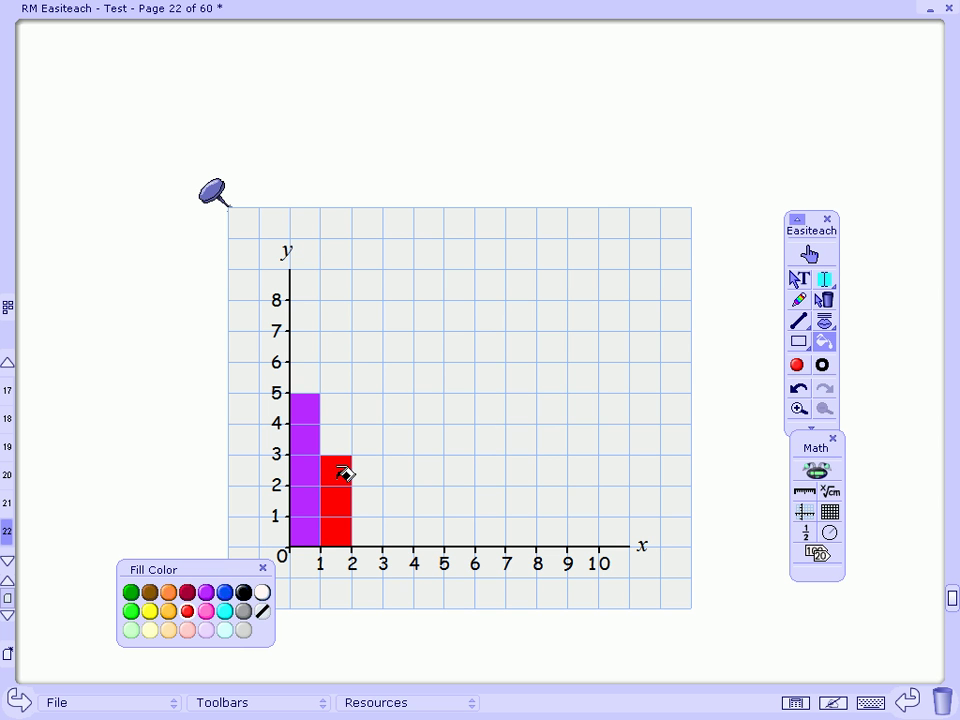
click(263, 568)
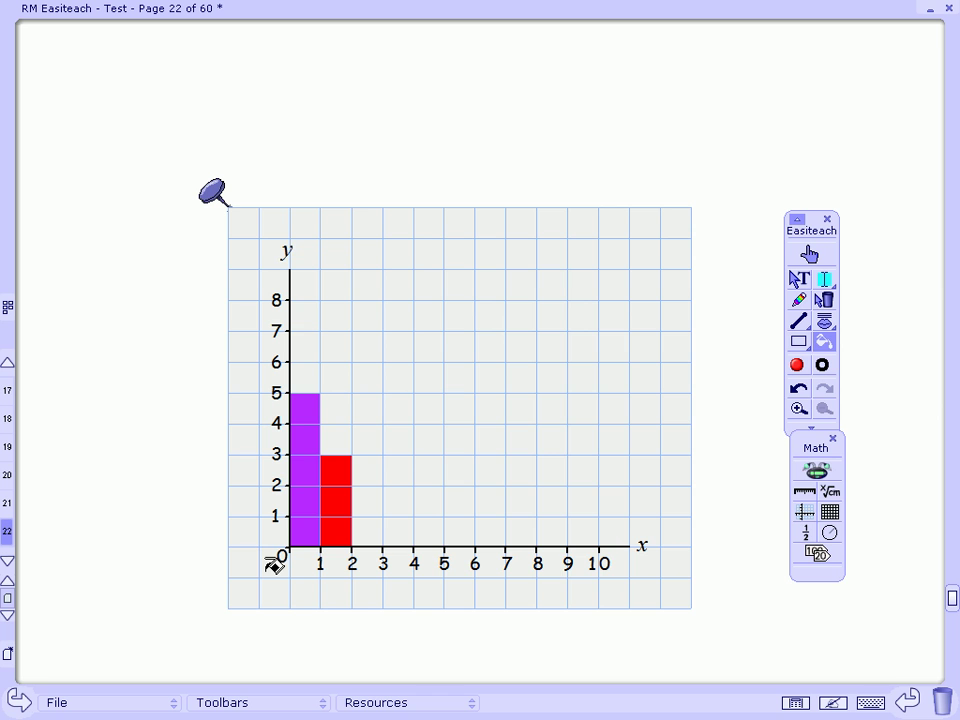
- On a new page, place the Common '1 to 100' number grid
click(7, 655)
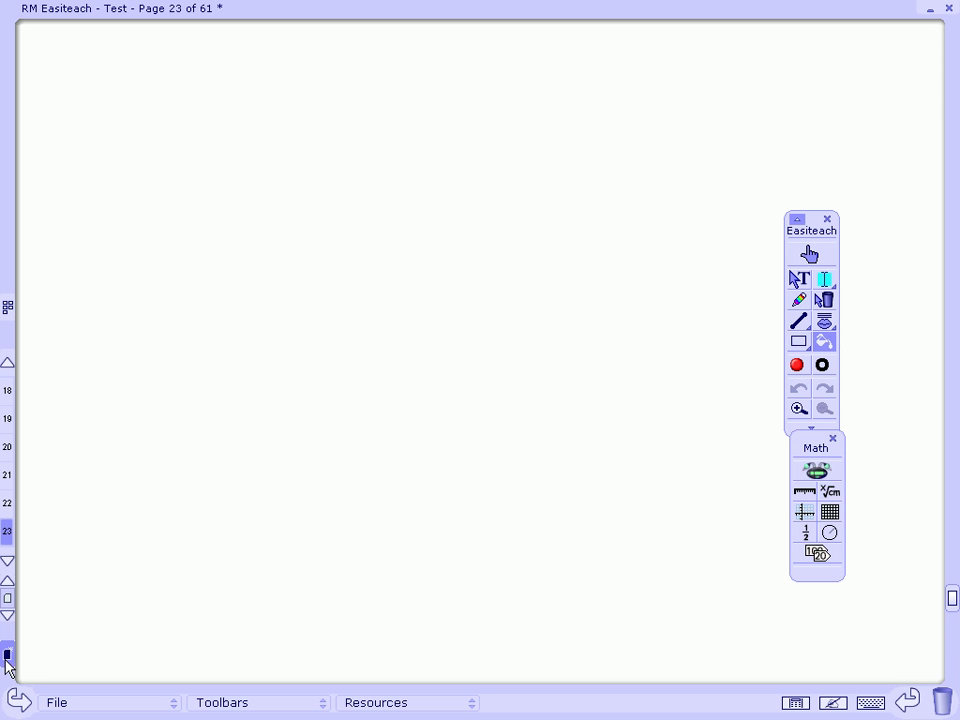
click(828, 513)
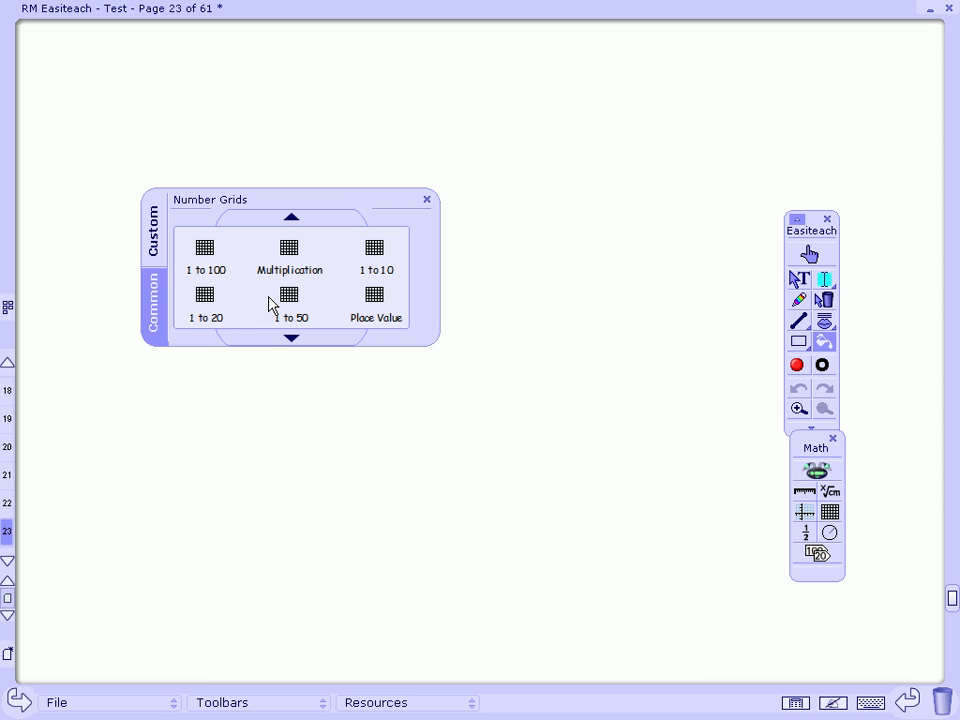
click(291, 339)
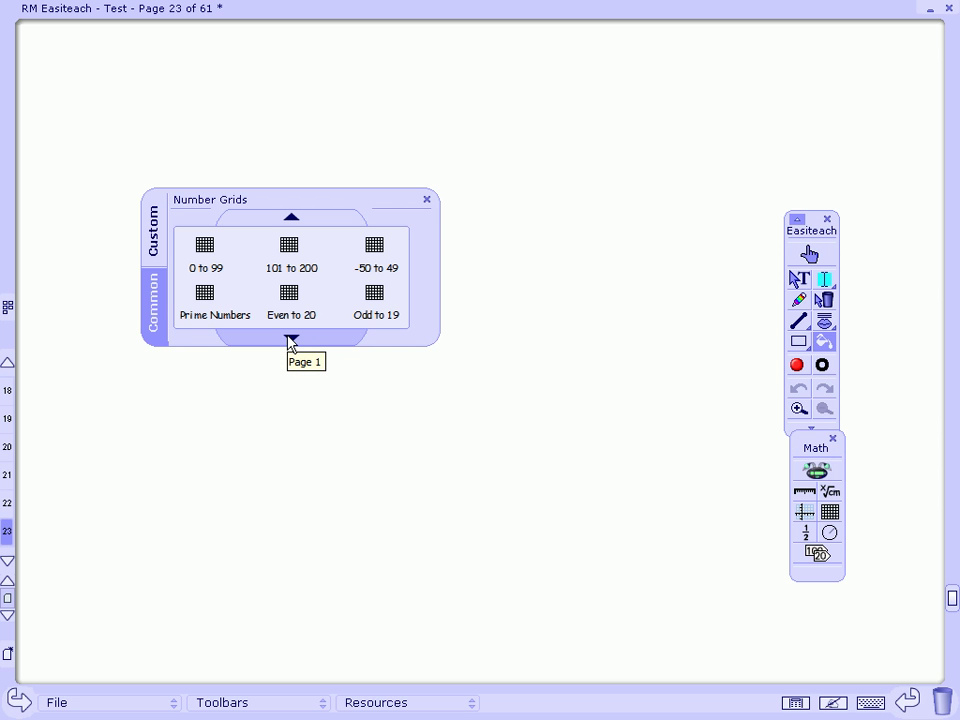
click(158, 240)
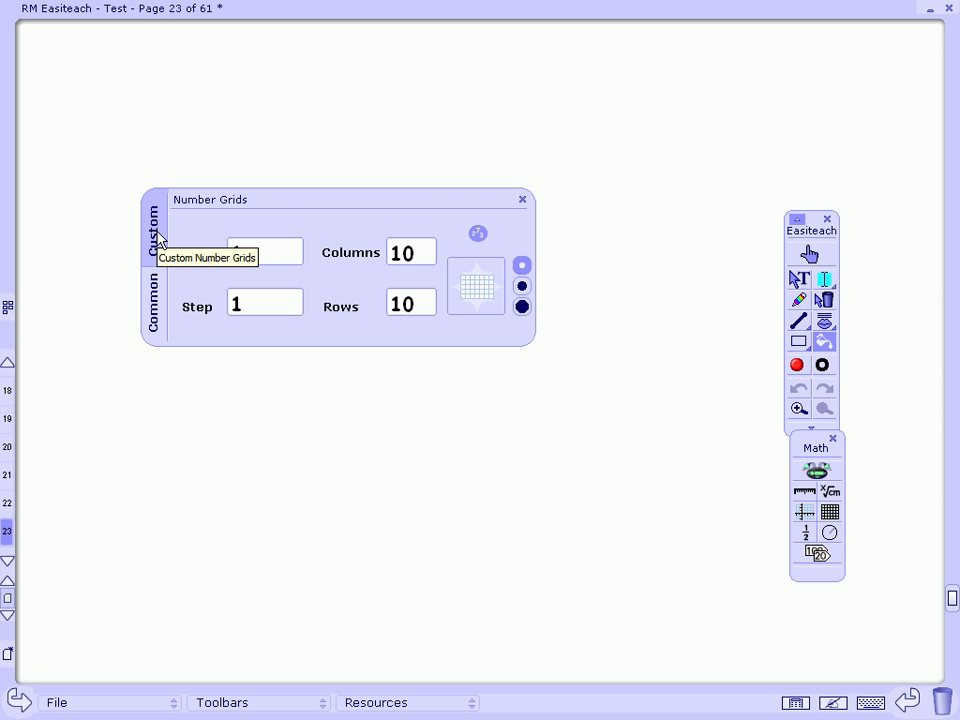
click(154, 300)
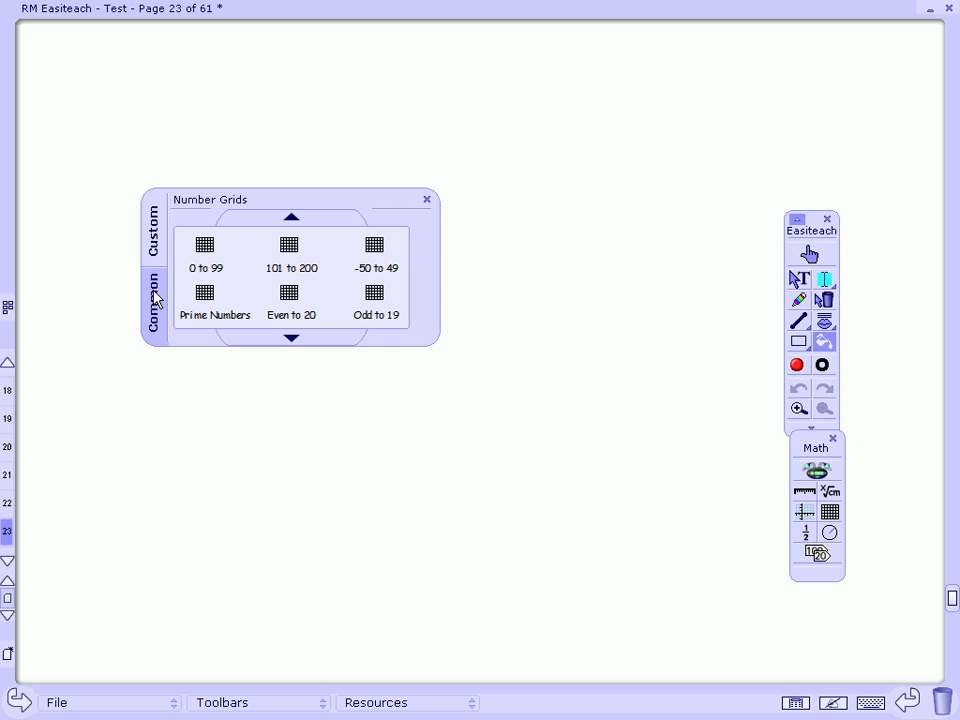
click(300, 219)
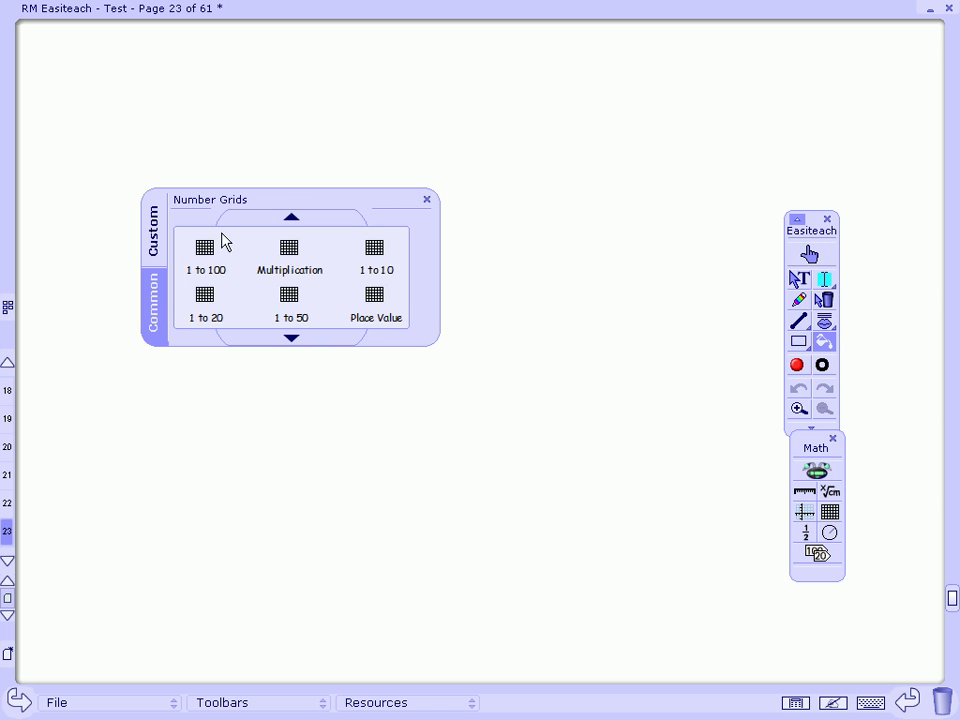
mouse_move(210, 250)
drag(208, 250, 150, 71)
- Pull numbers 19, 44 and 42 out of the 100 grid
click(427, 200)
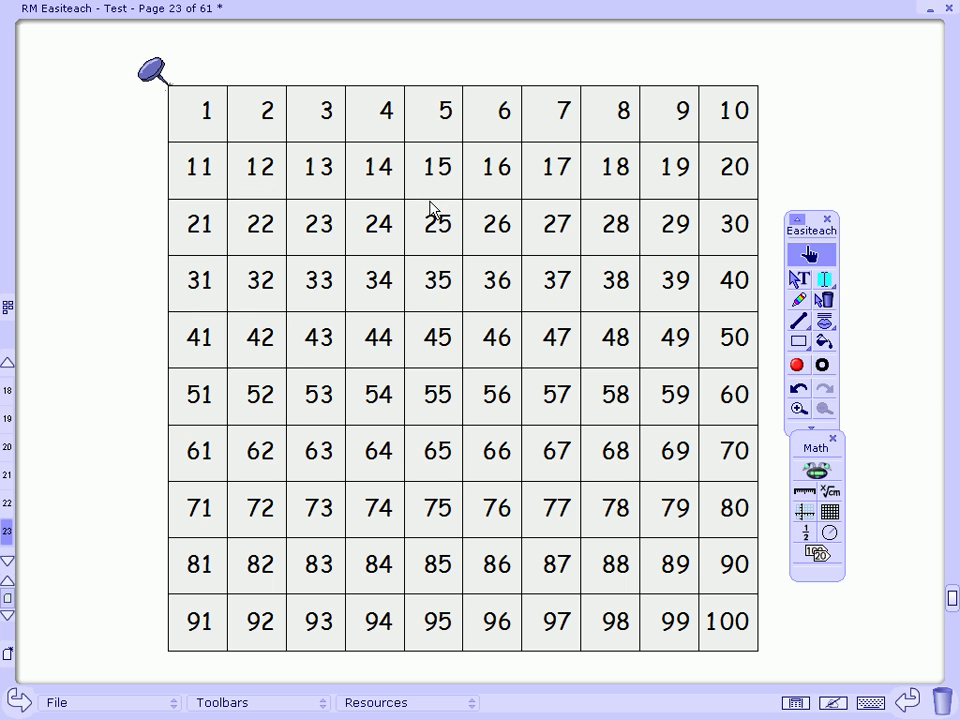
drag(816, 229, 828, 148)
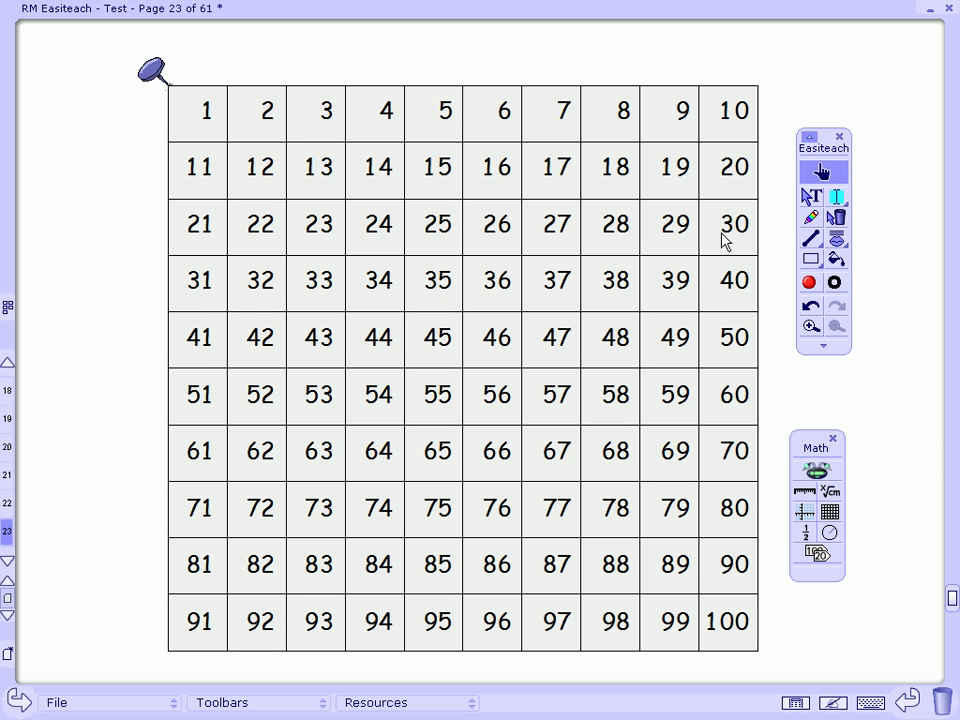
drag(675, 178, 858, 410)
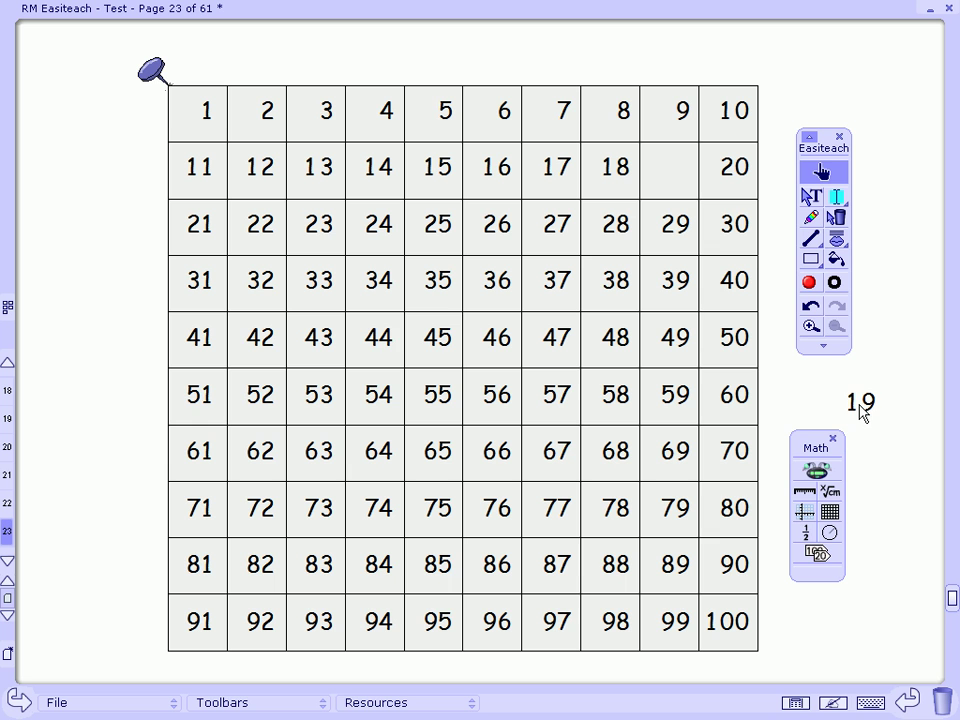
drag(379, 337, 84, 419)
drag(265, 338, 113, 304)
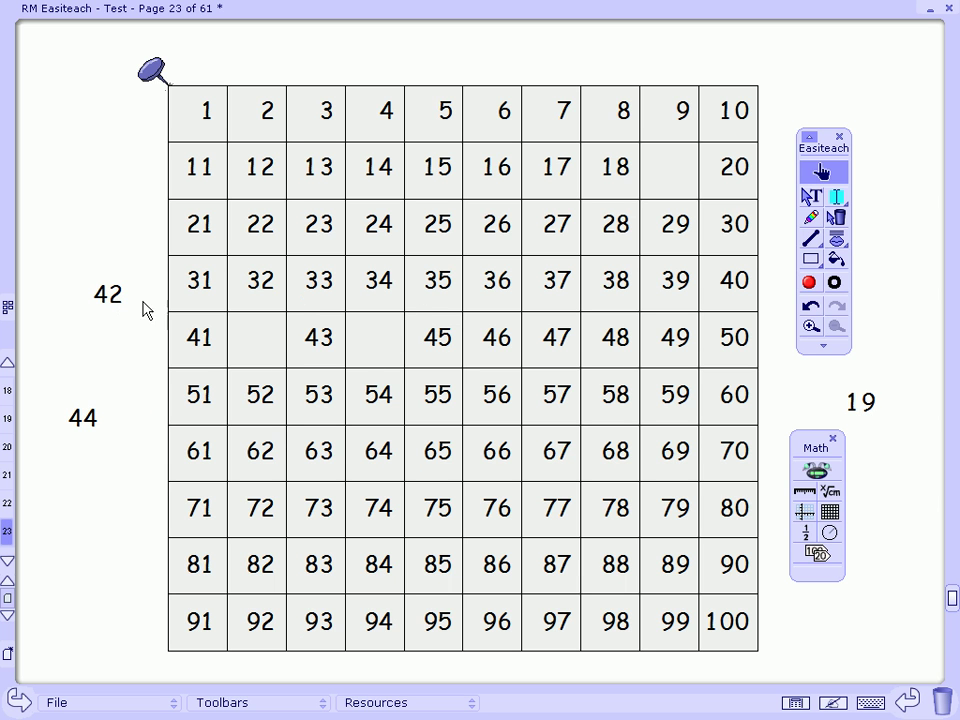
- Fill cells 36 and 17 red, briefly filling then clearing cell 45 black
click(837, 259)
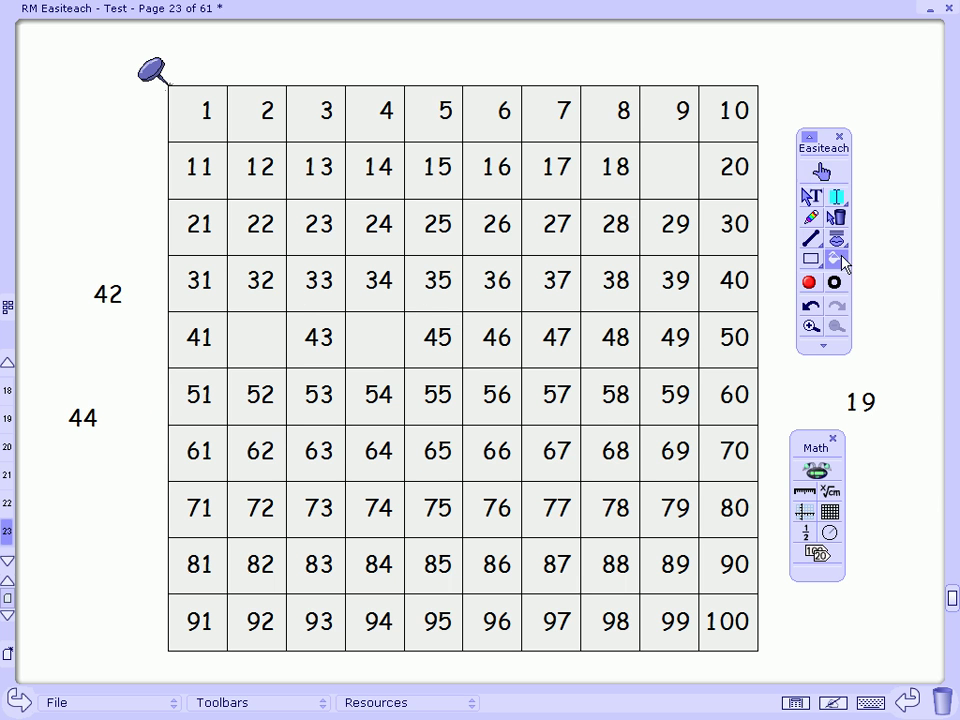
click(516, 268)
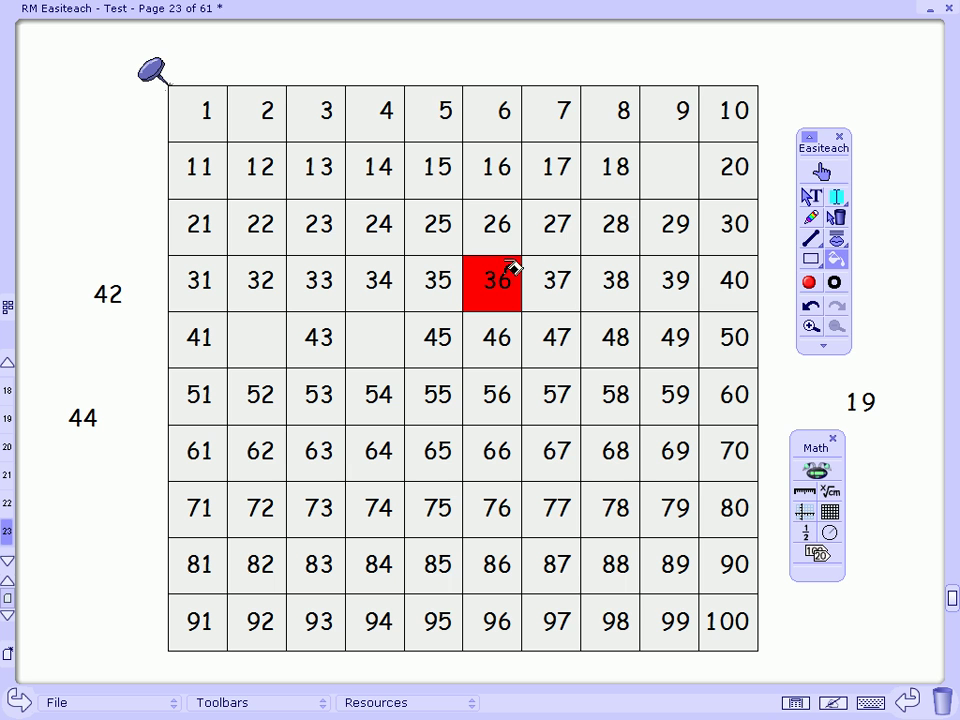
click(553, 174)
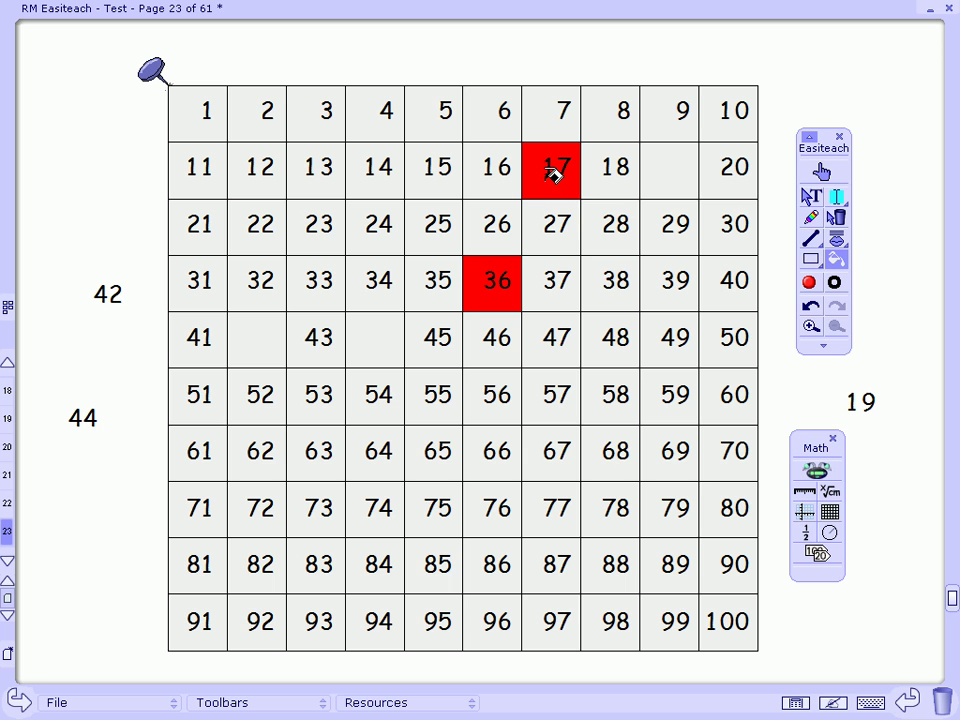
click(810, 282)
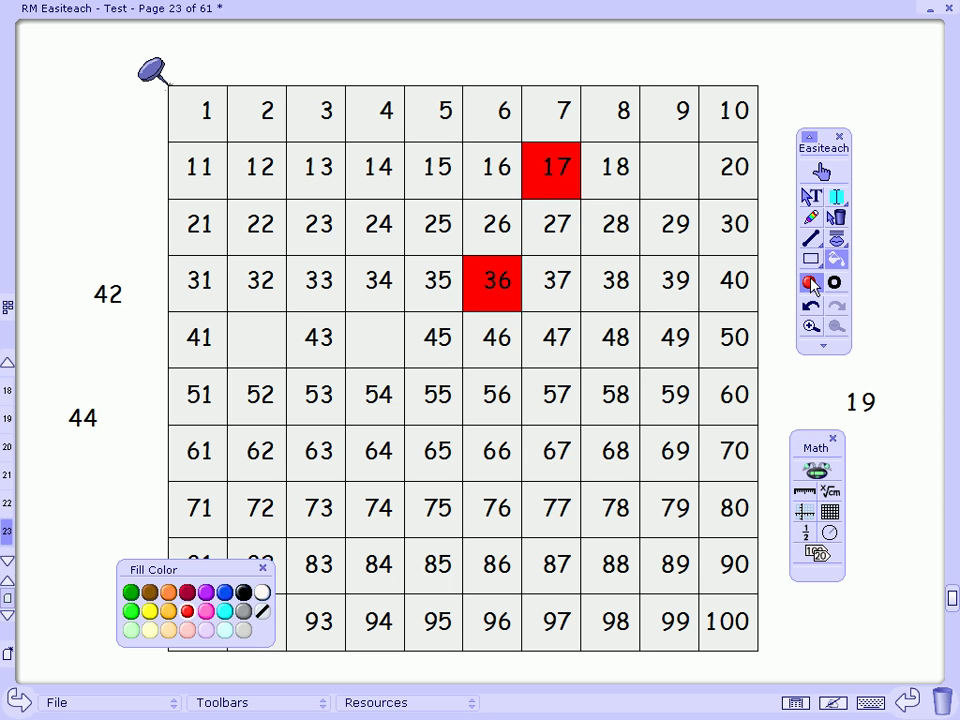
click(245, 594)
click(433, 338)
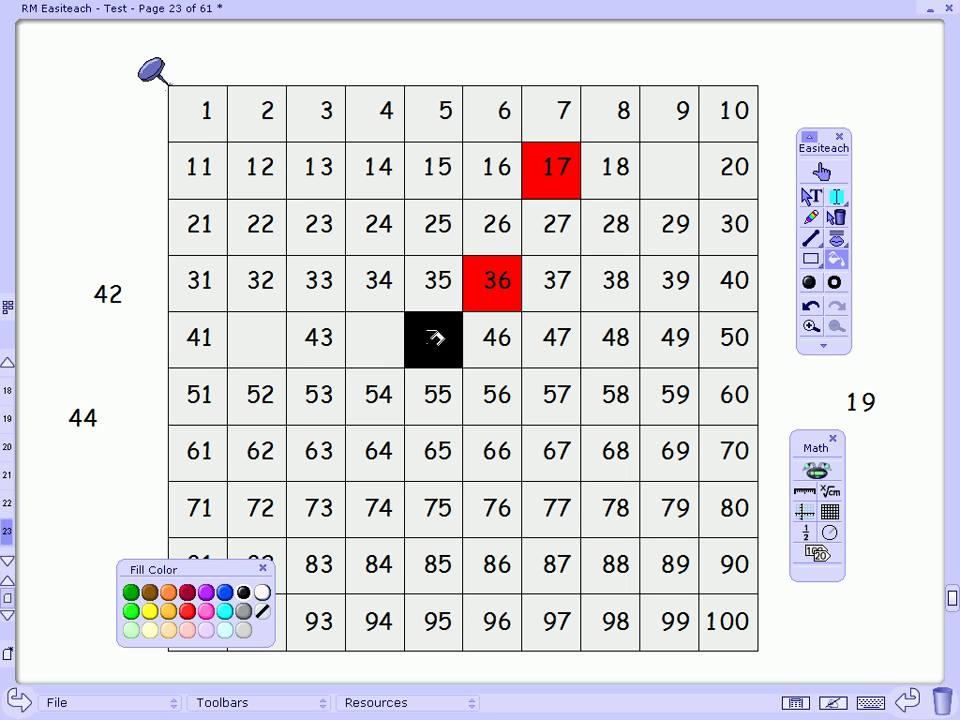
click(439, 343)
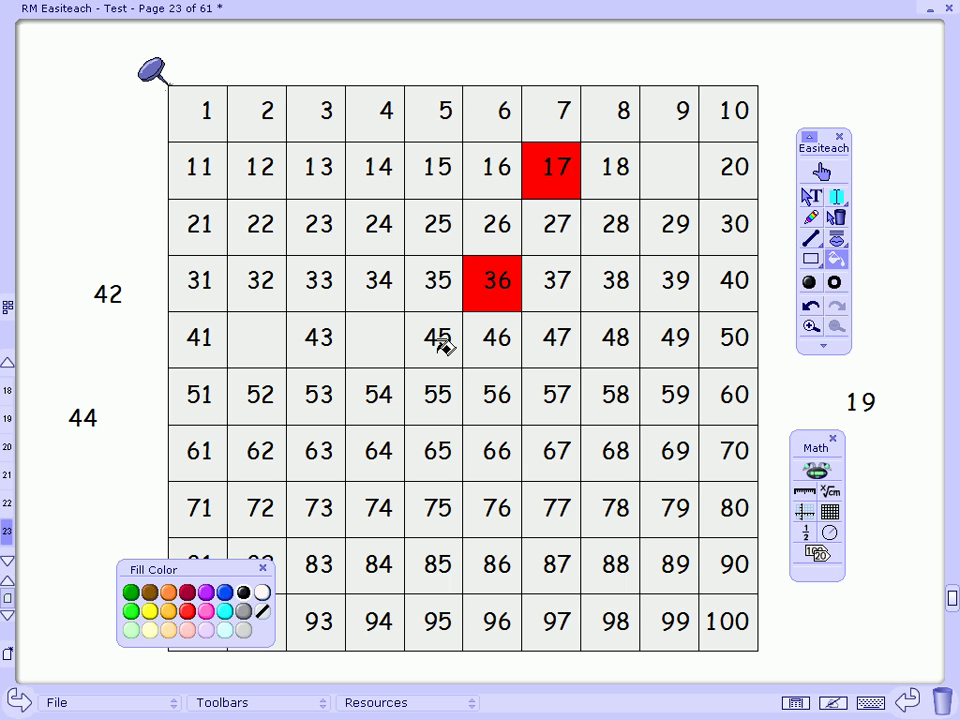
click(263, 567)
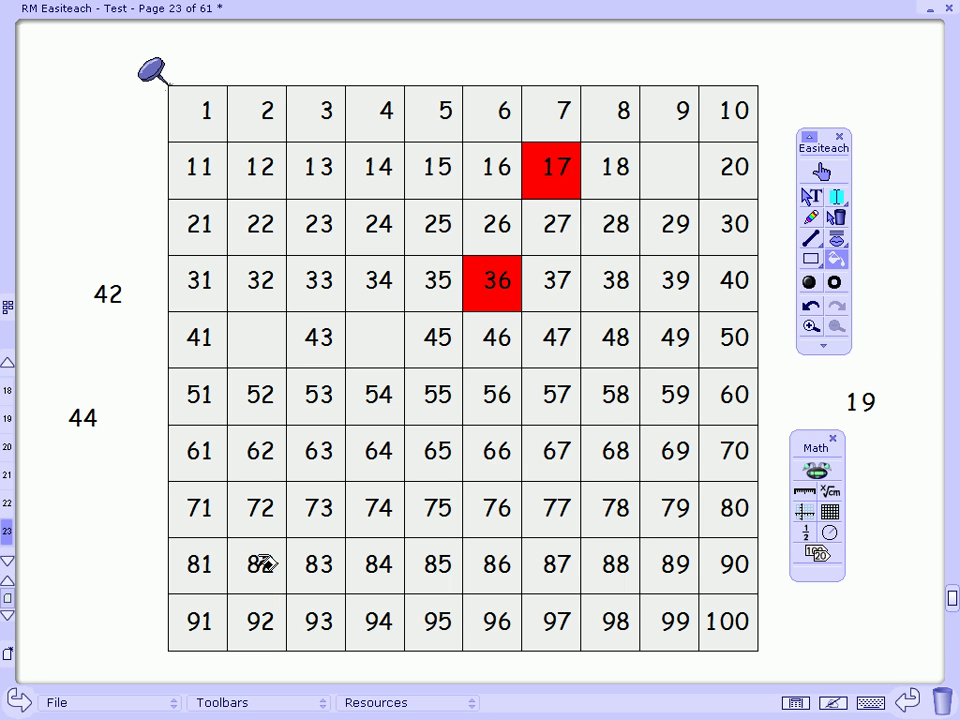
- On a new page, place a -10 to 10 number line
click(8, 653)
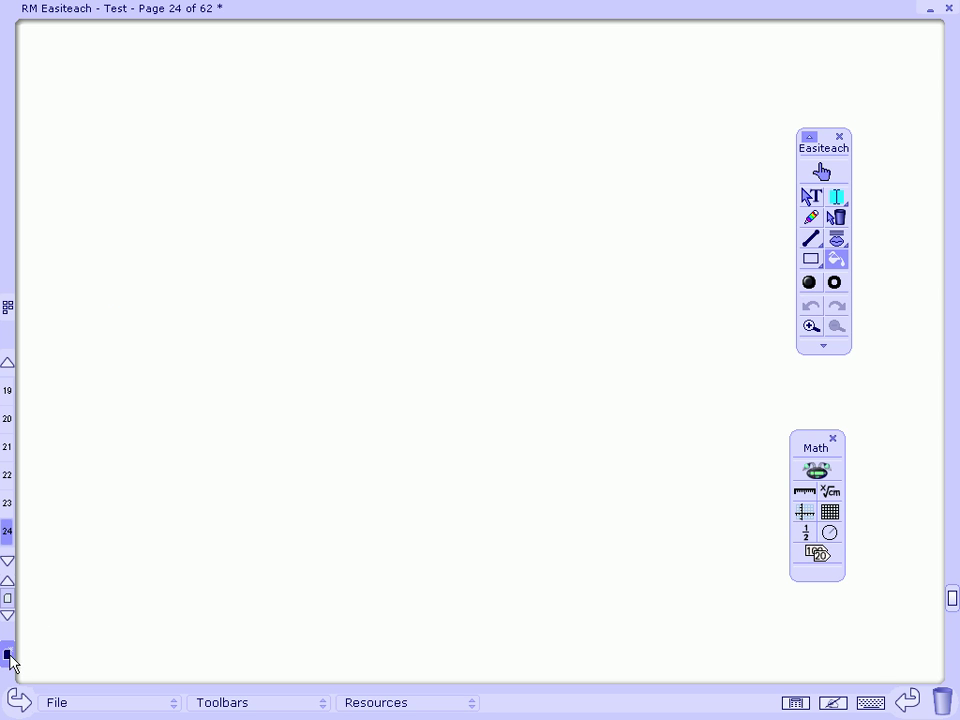
click(806, 497)
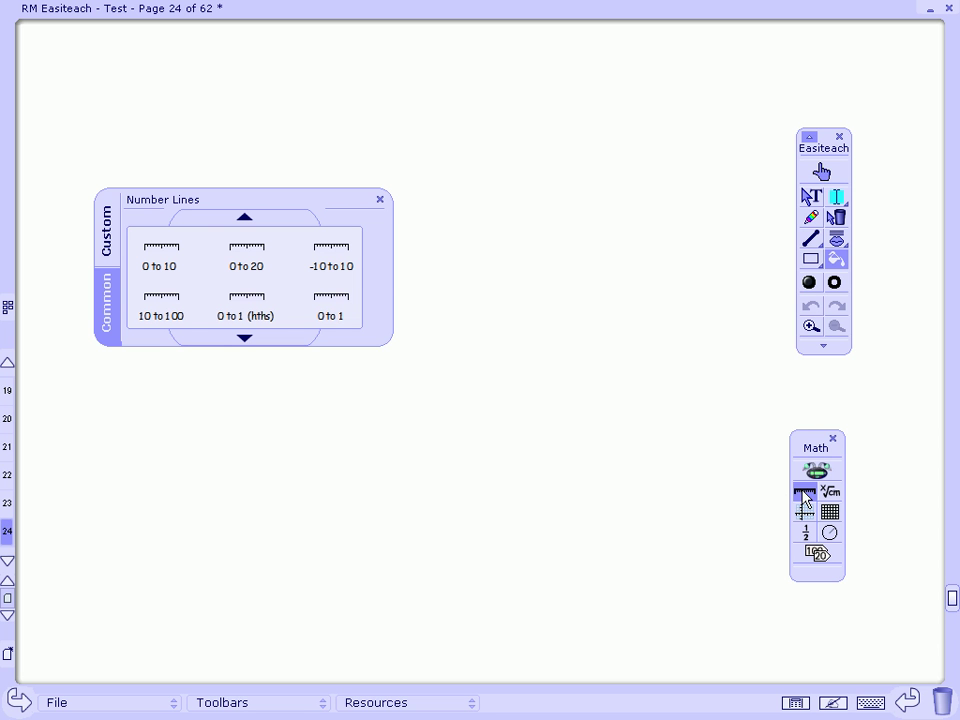
drag(322, 251, 50, 573)
- Add a custom 0 to 2 number line in 0.25 steps above it
click(110, 235)
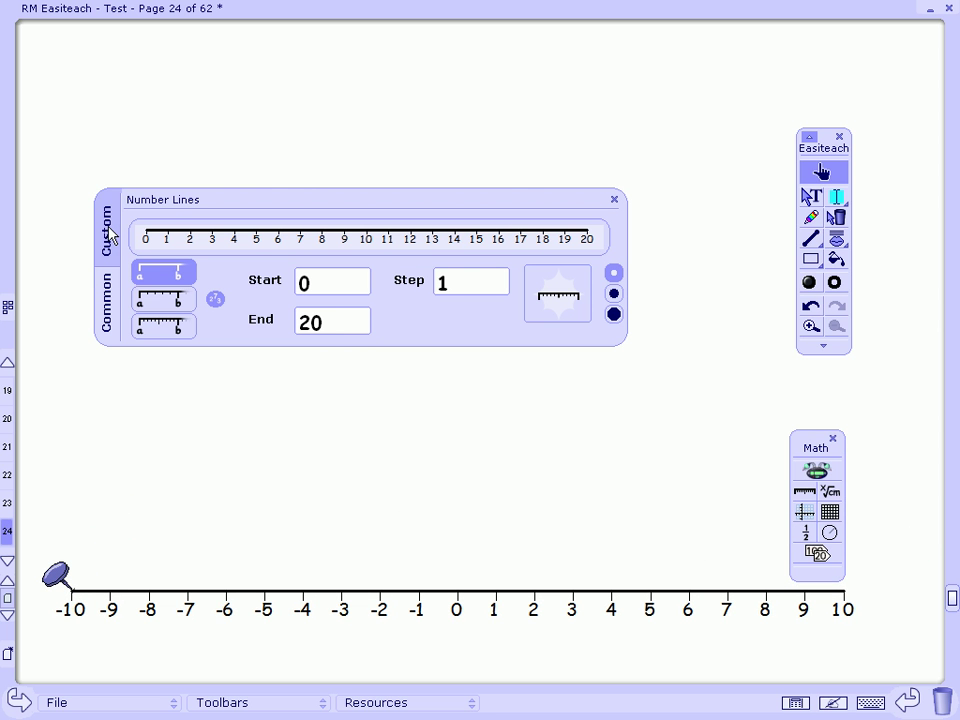
click(332, 321)
key(BackSpace)
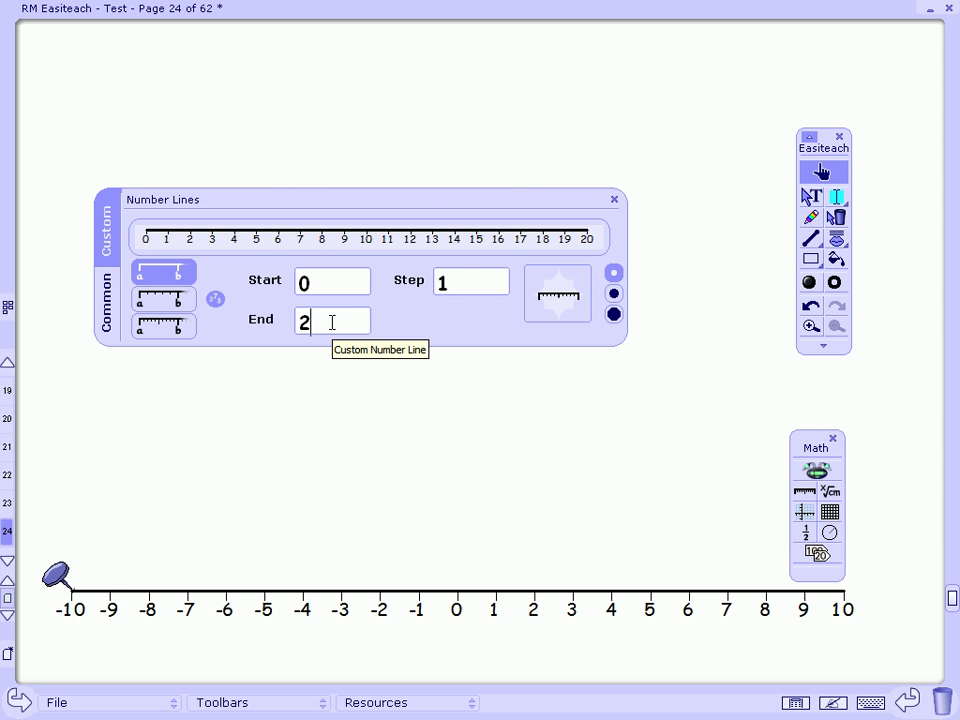
key(BackSpace)
text(0.25)
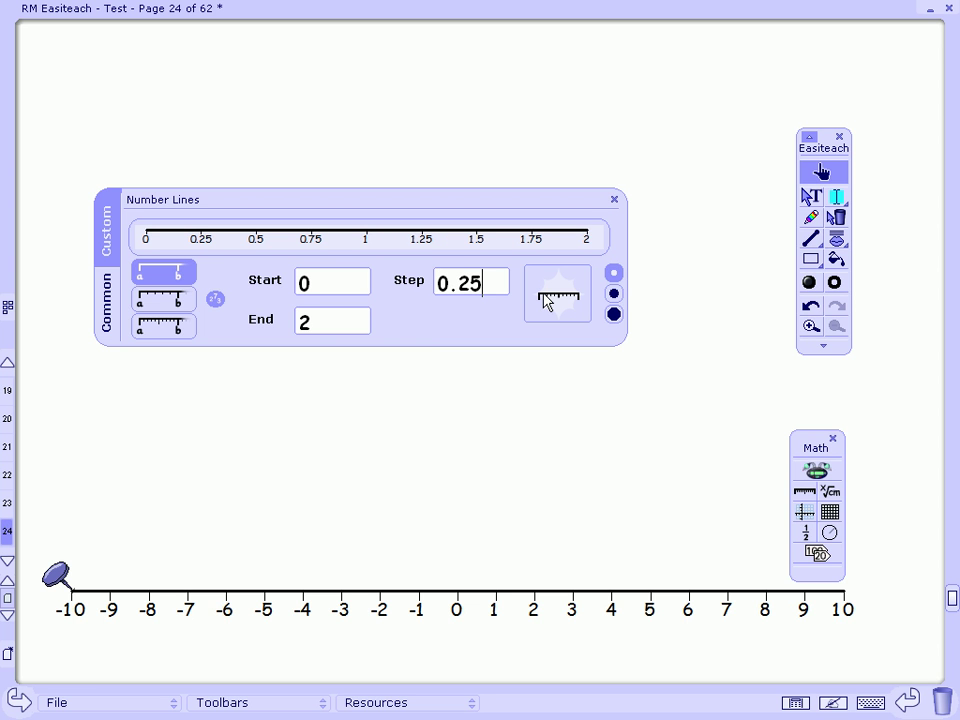
drag(545, 300, 72, 463)
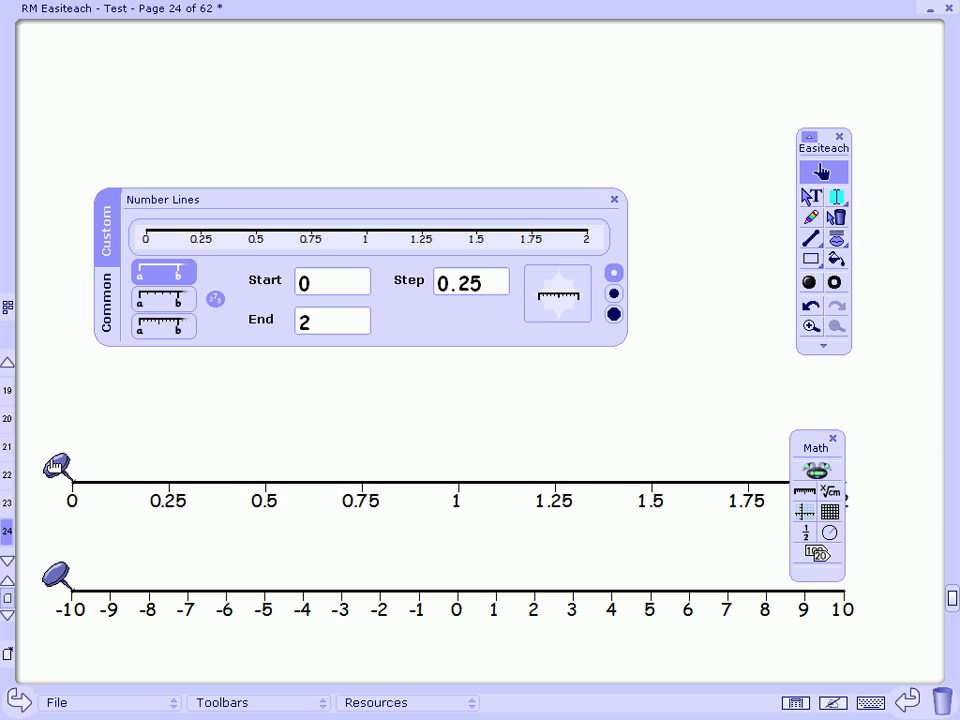
- Move the -4, -2 and 0 labels below the lower number line
click(614, 199)
drag(809, 452, 866, 354)
drag(303, 609, 274, 655)
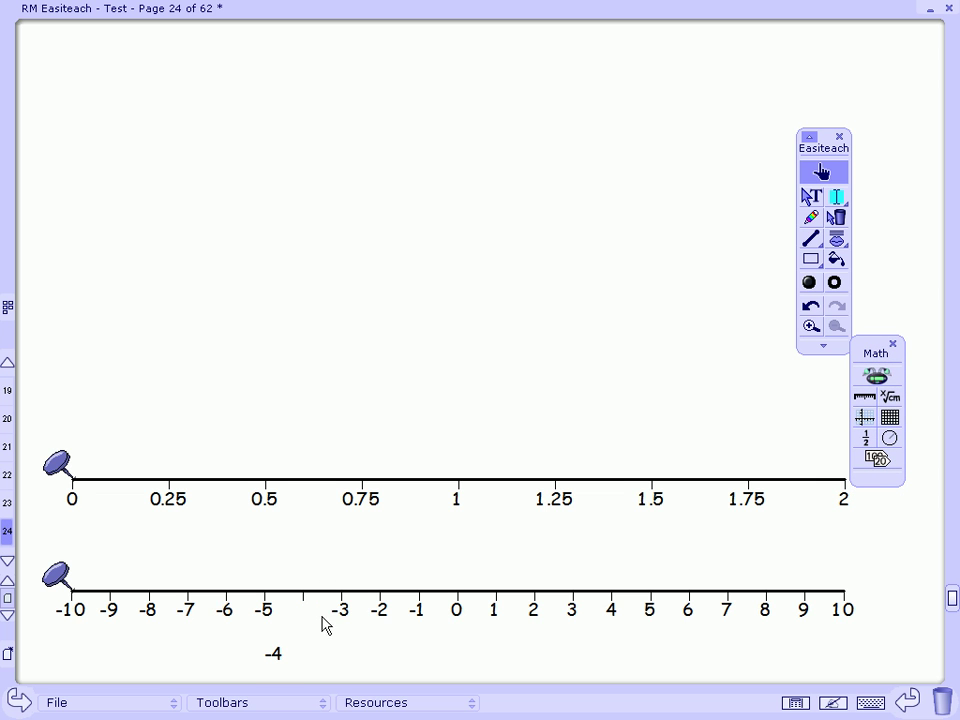
drag(381, 614, 418, 658)
drag(460, 618, 514, 656)
- Draw a curved arrow jumping from -10 to -6 on the number line
click(812, 240)
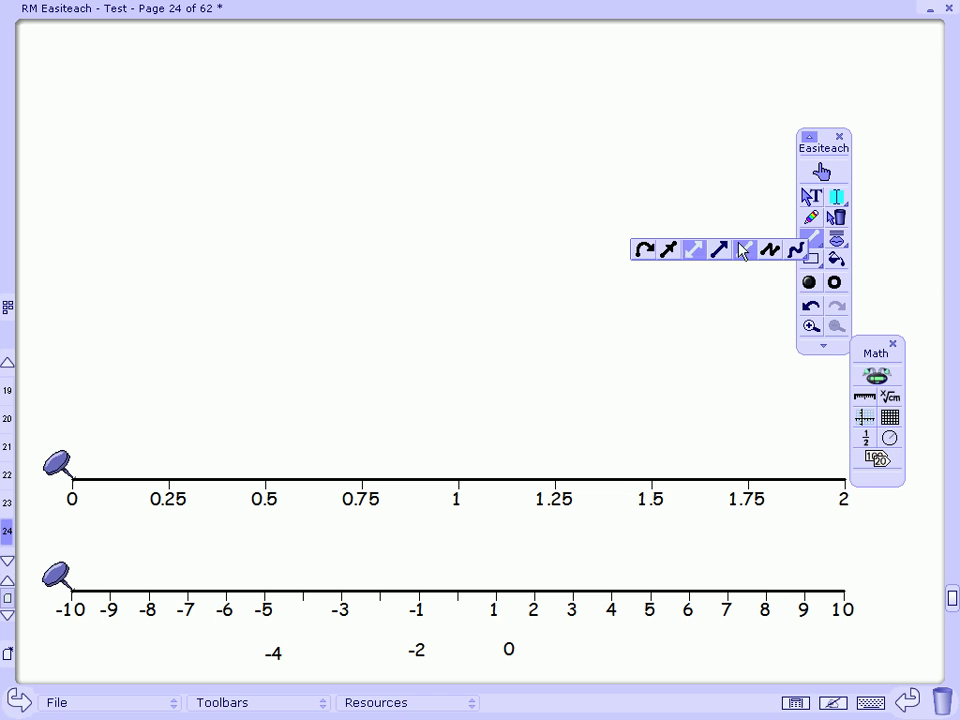
click(644, 249)
drag(81, 583, 223, 512)
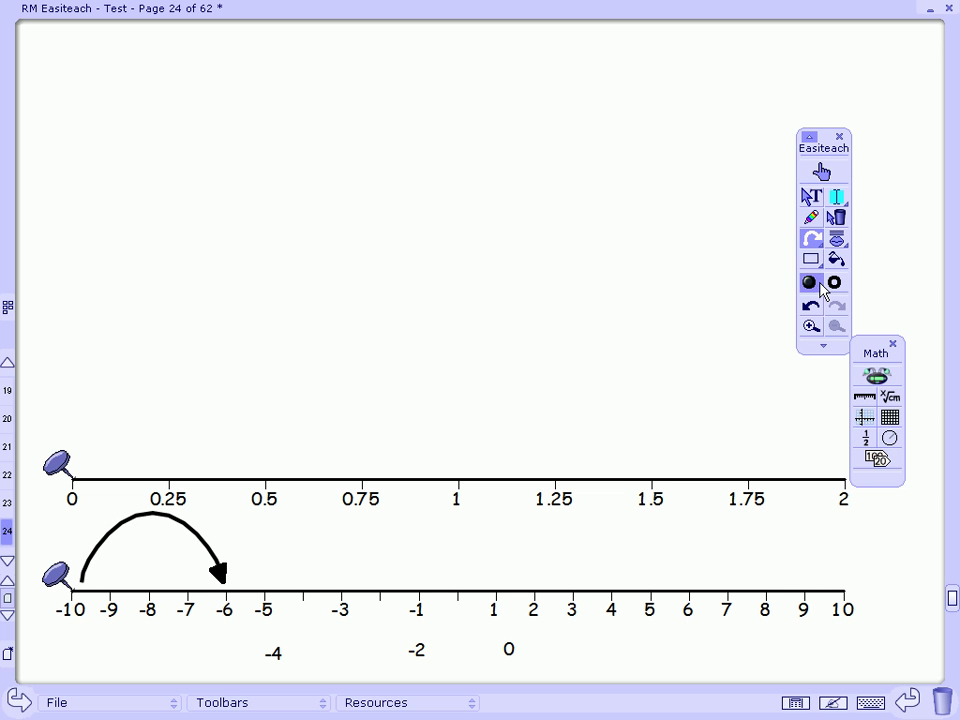
- Place a medium-sized 2/4 fraction above the number lines
click(868, 440)
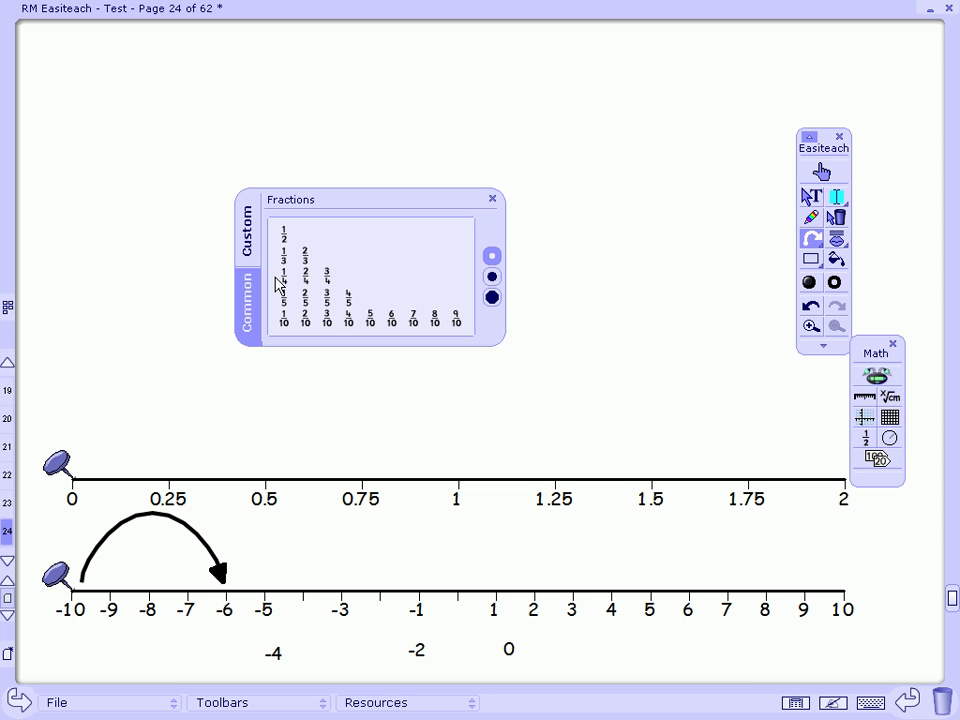
drag(324, 204, 250, 153)
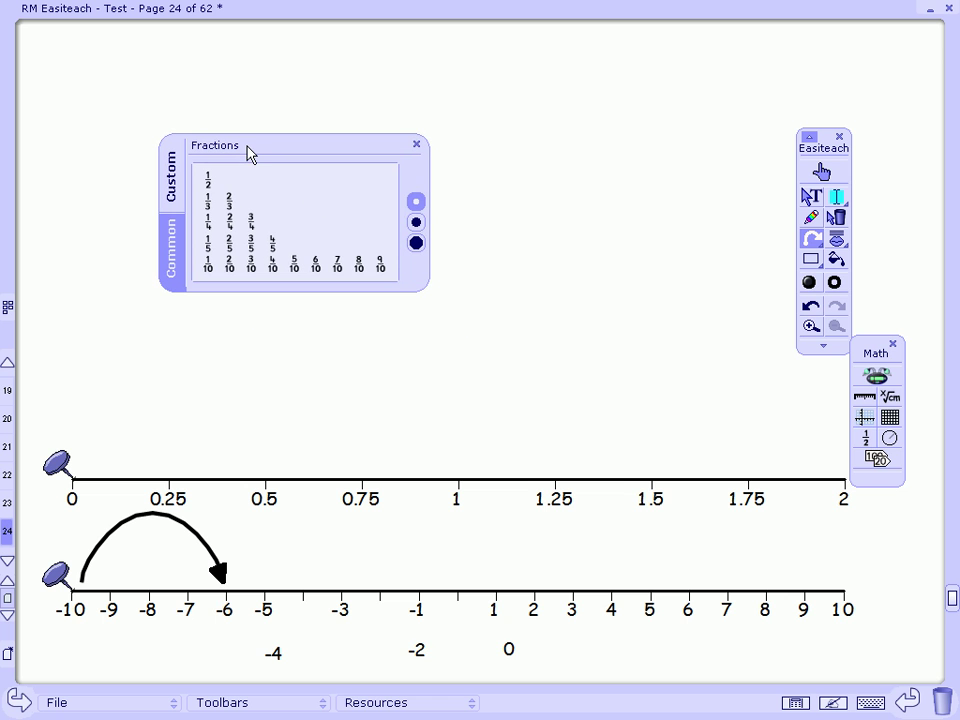
click(417, 226)
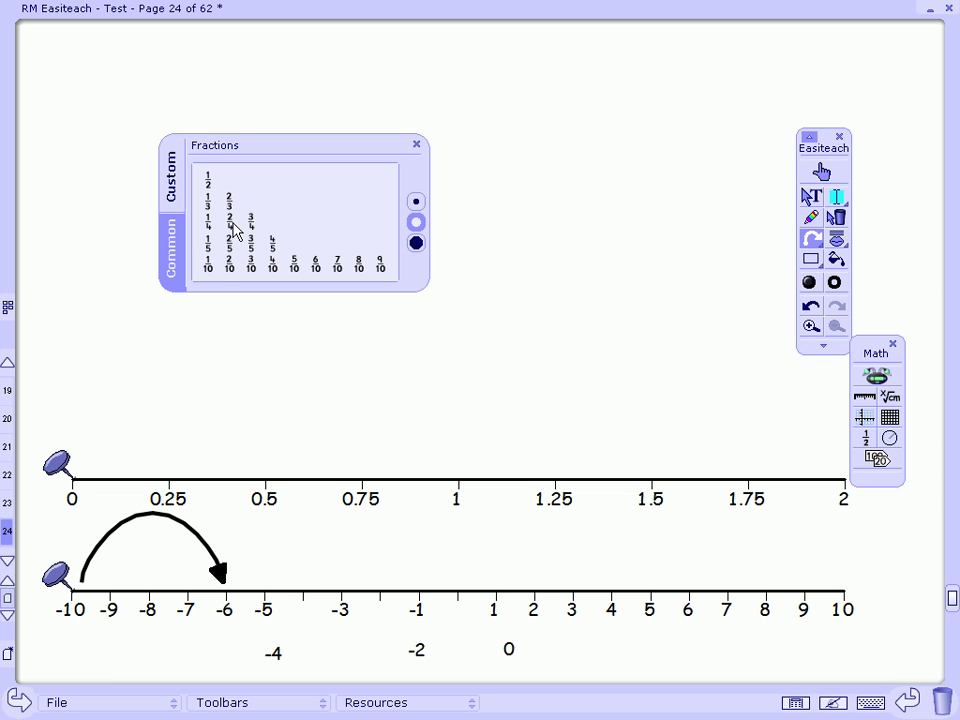
drag(229, 221, 266, 342)
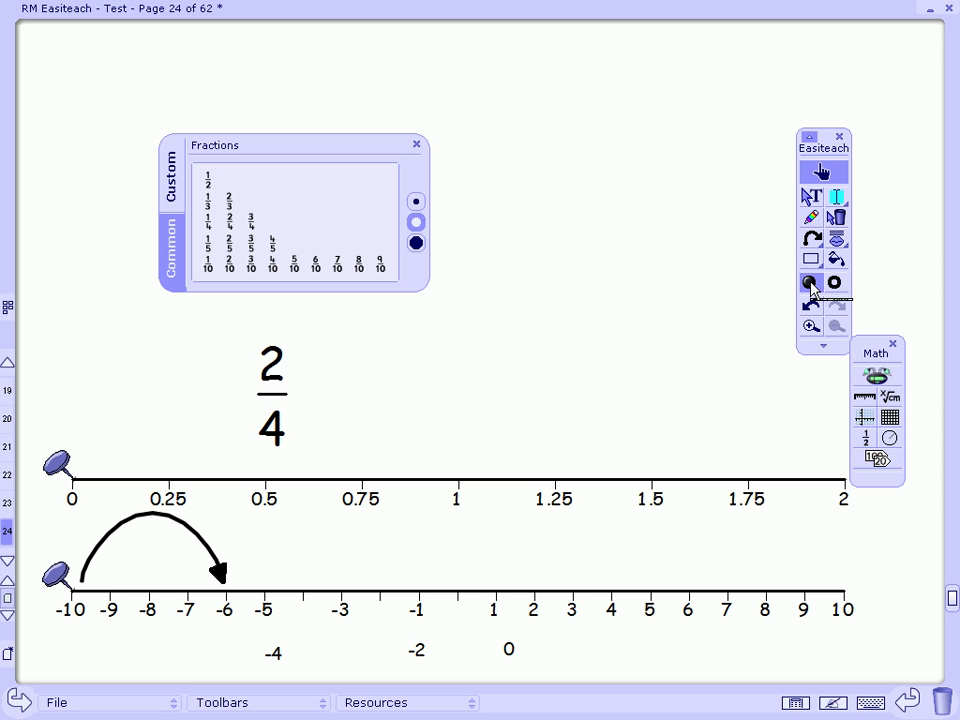
- Build a custom mixed number 2 1/2, place it beside 2/4, and close the fraction builder
click(172, 180)
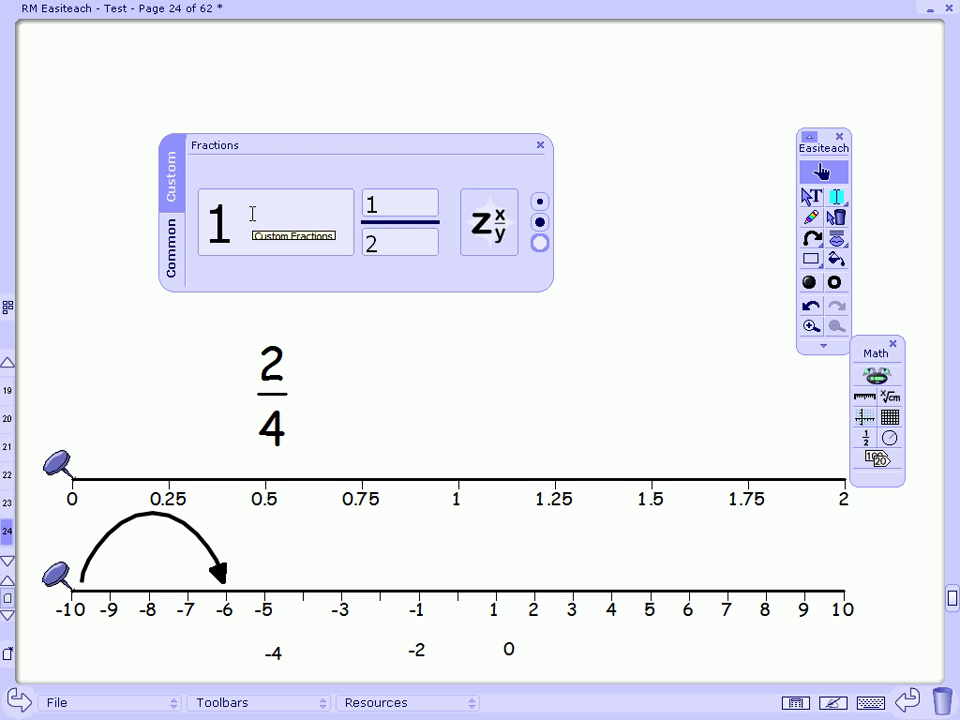
text(2)
drag(481, 226, 598, 266)
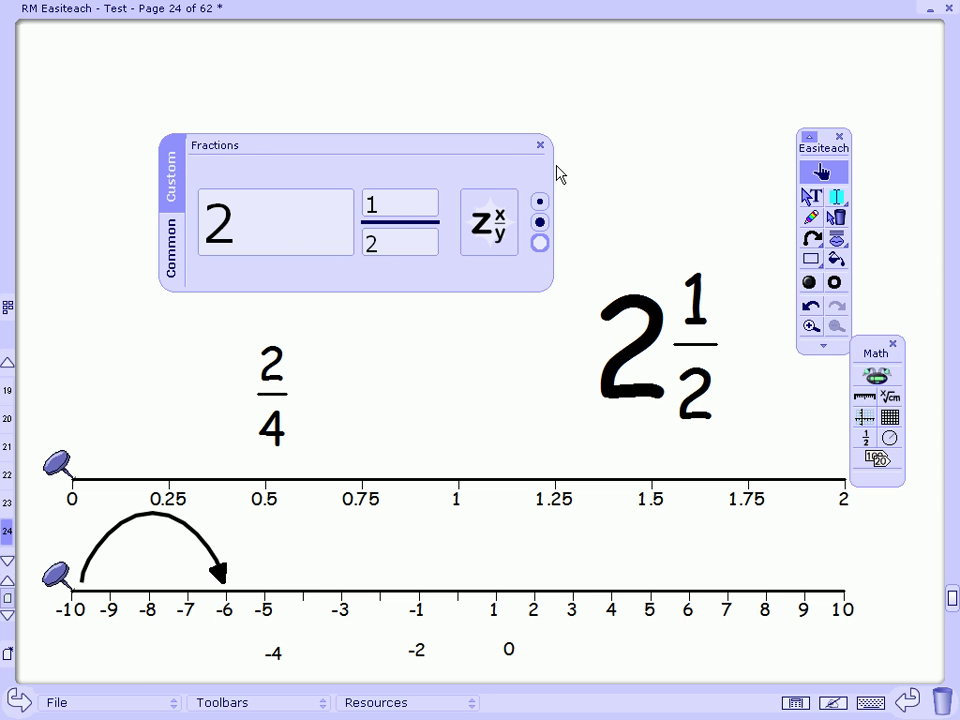
drag(538, 150, 542, 137)
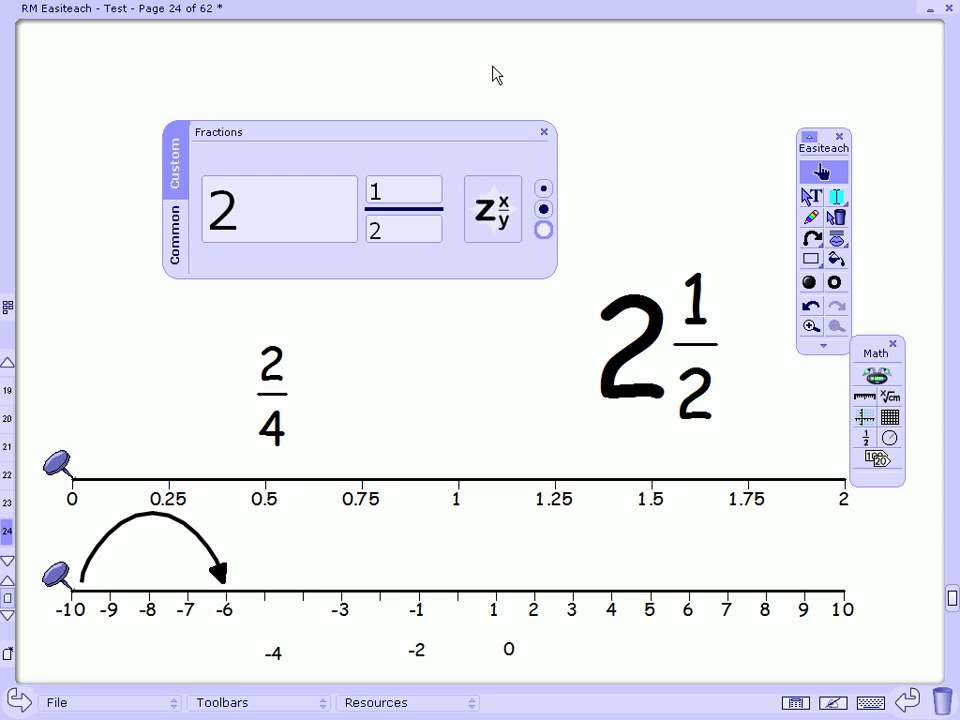
click(543, 132)
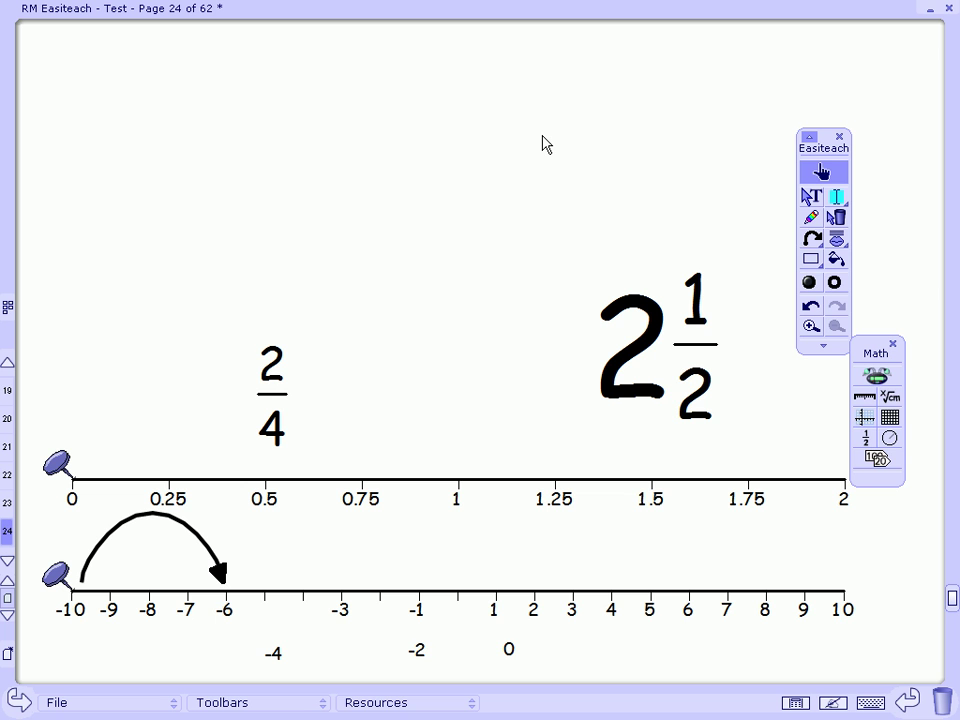
- Add a function machine at the top of the page with the -6 label as its input
click(874, 378)
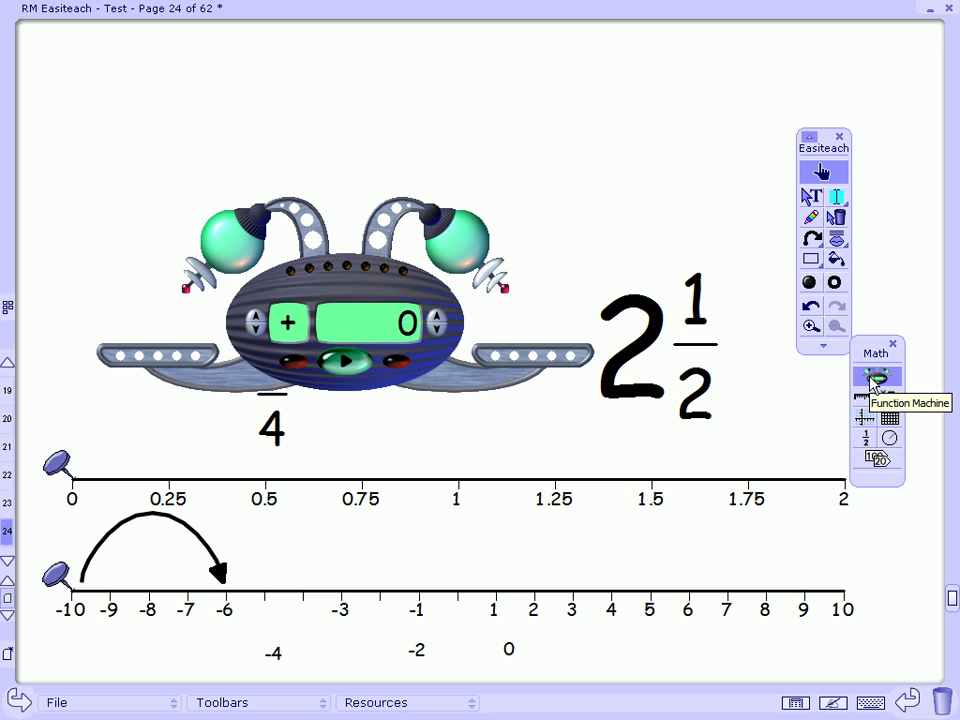
drag(375, 264, 459, 152)
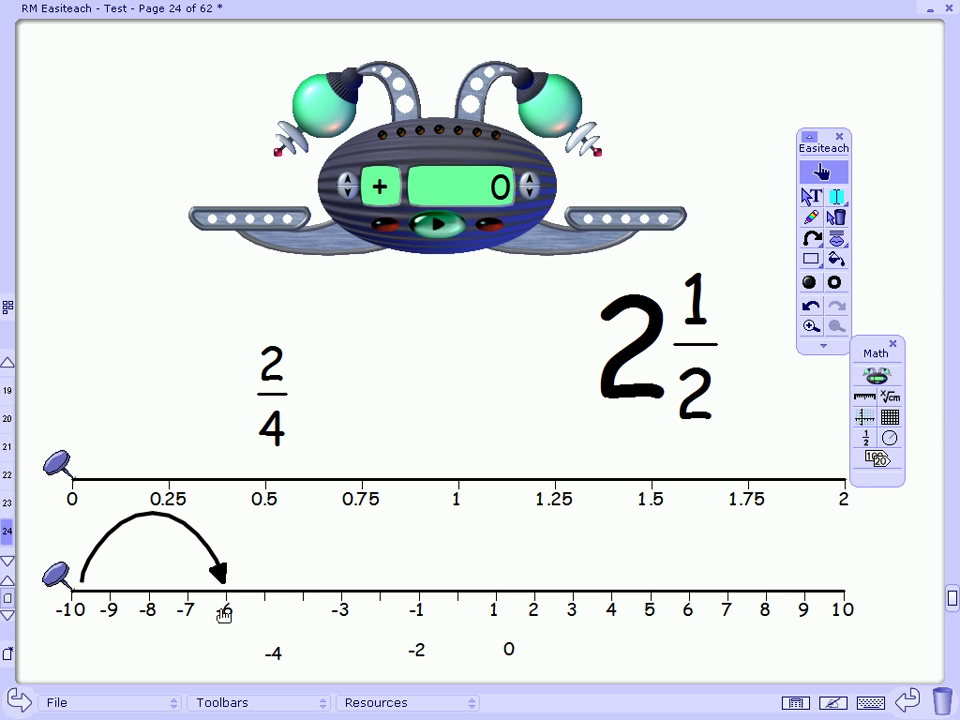
drag(224, 610, 252, 197)
- Set the function machine's rule to multiply by -4
click(345, 197)
click(345, 197)
click(531, 195)
click(531, 195)
click(531, 195)
click(531, 195)
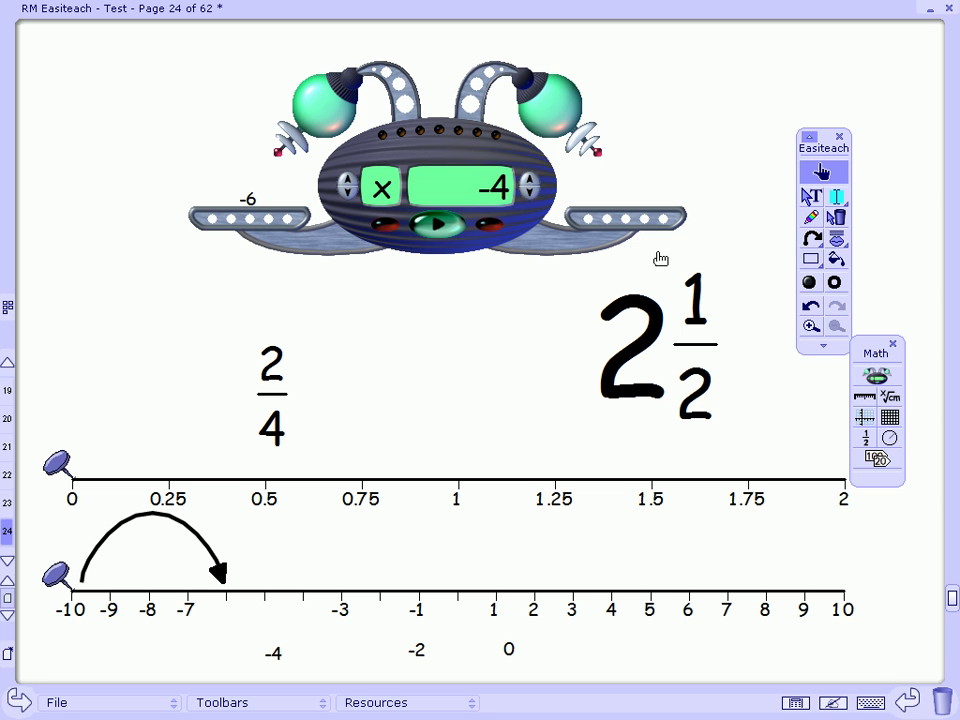
- Hide the machine's rule behind a black rectangle and run the machine on -6
click(813, 259)
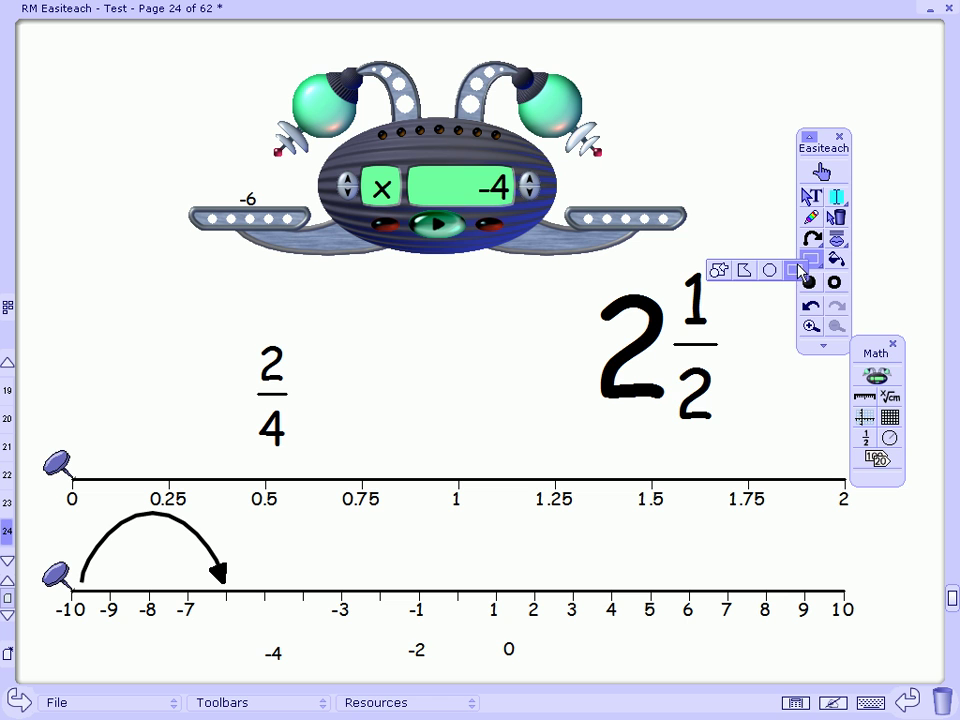
drag(329, 155, 523, 210)
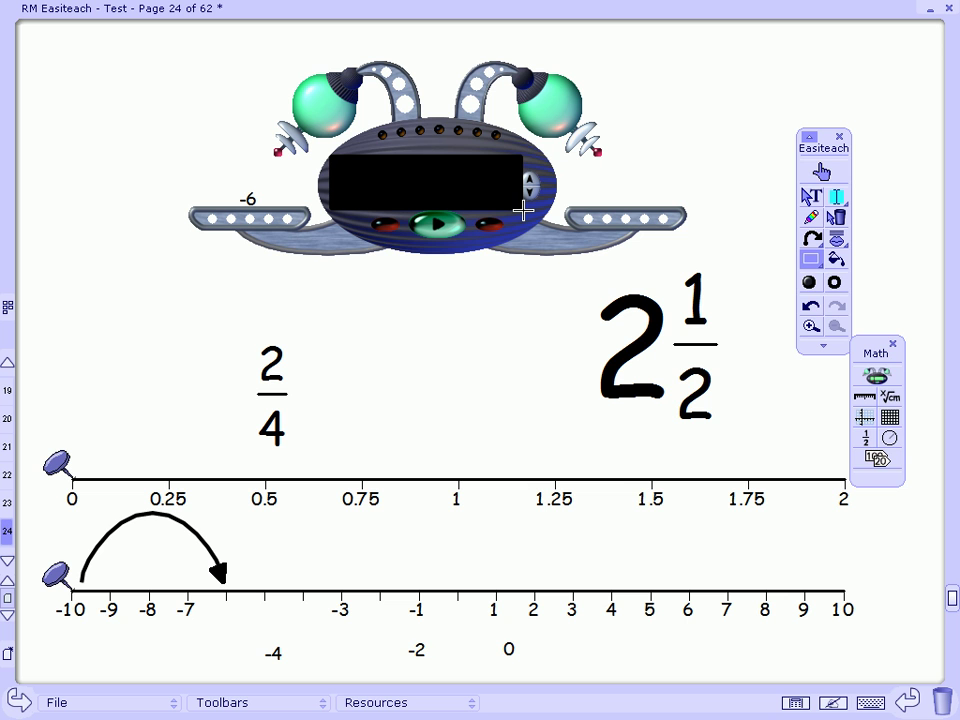
click(821, 171)
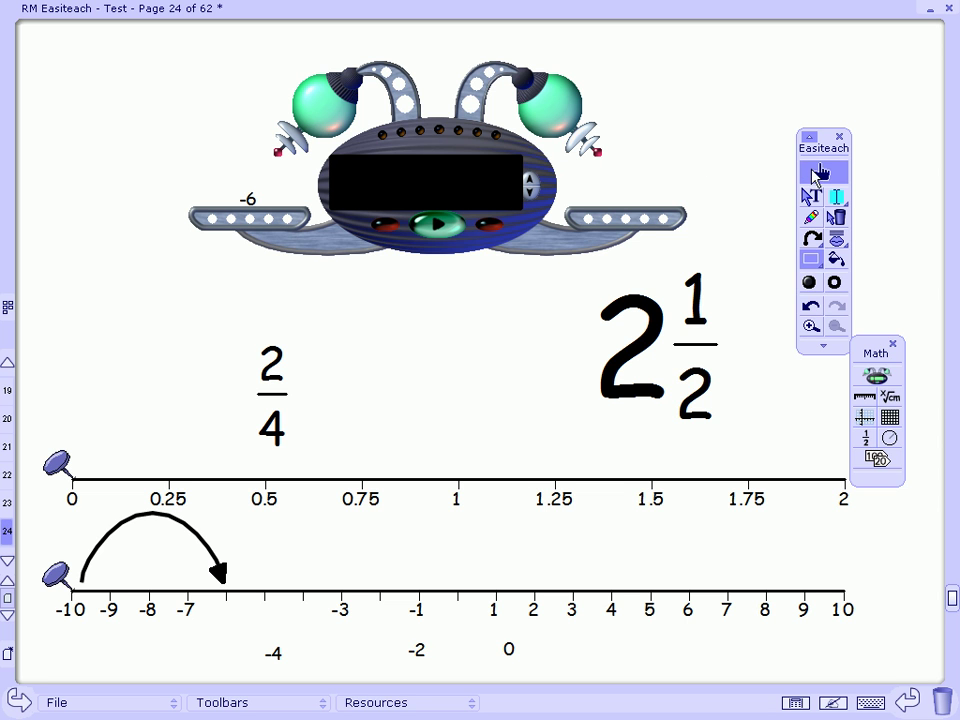
click(434, 238)
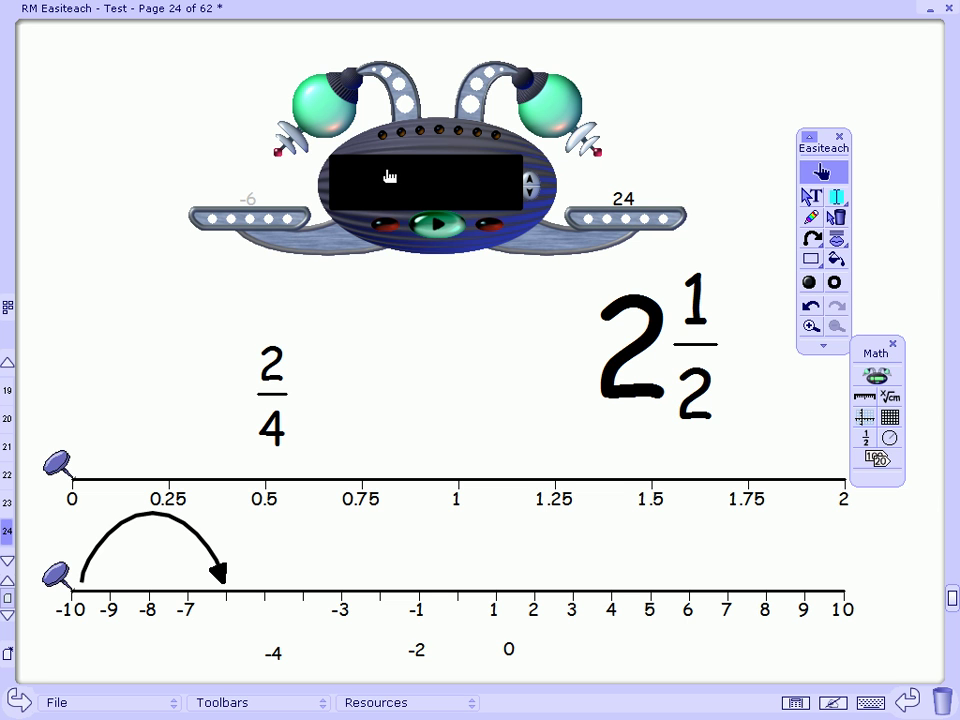
- Uncover the × -4 rule and move the 24 output onto the page
drag(331, 172, 411, 172)
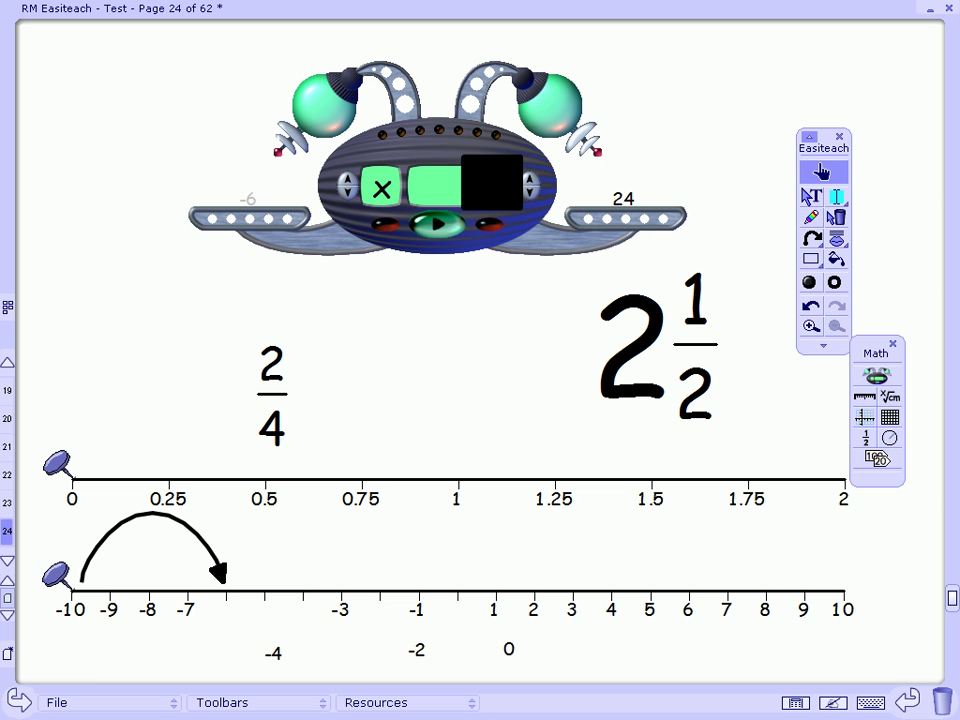
drag(471, 172, 520, 172)
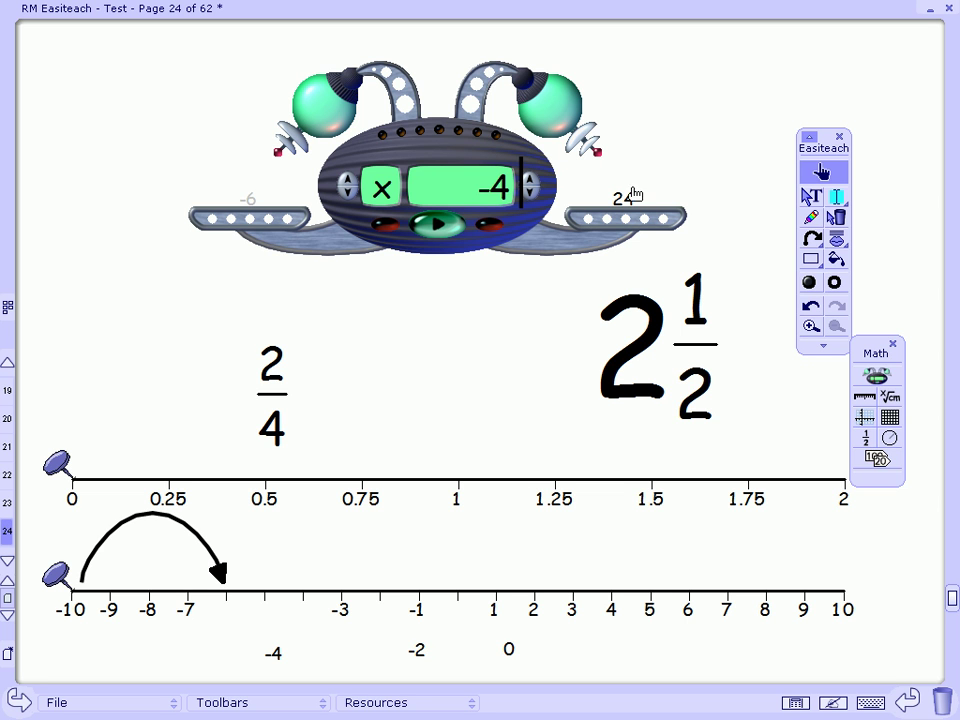
drag(621, 198, 129, 326)
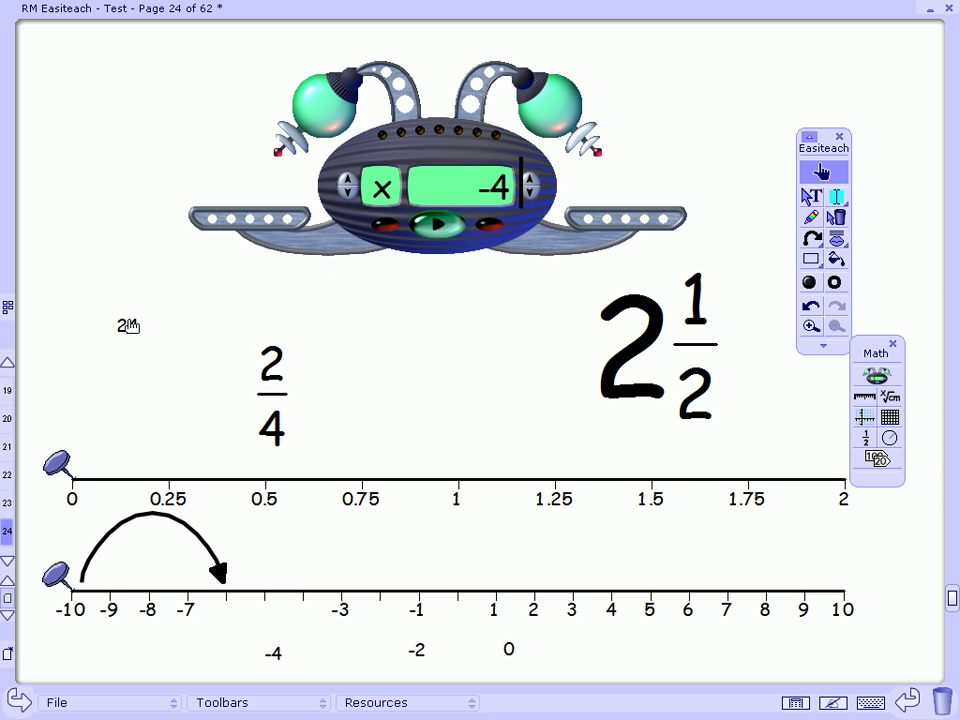
- Add blank page 25, reposition the Math toolbar, and bring up the Place Value Cards
click(8, 655)
click(8, 655)
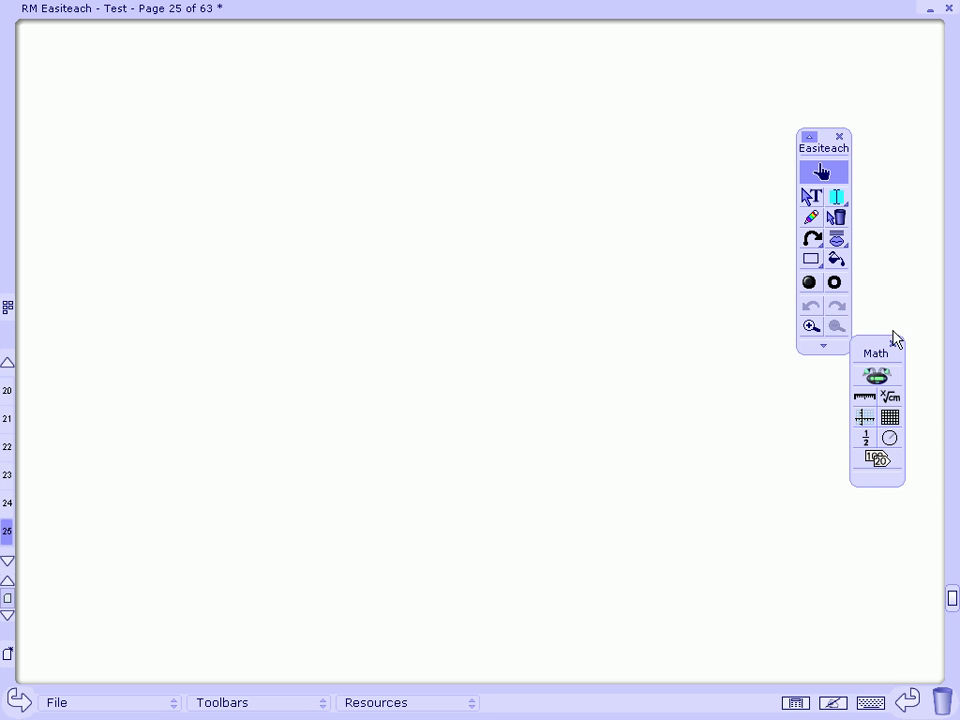
drag(880, 352, 672, 188)
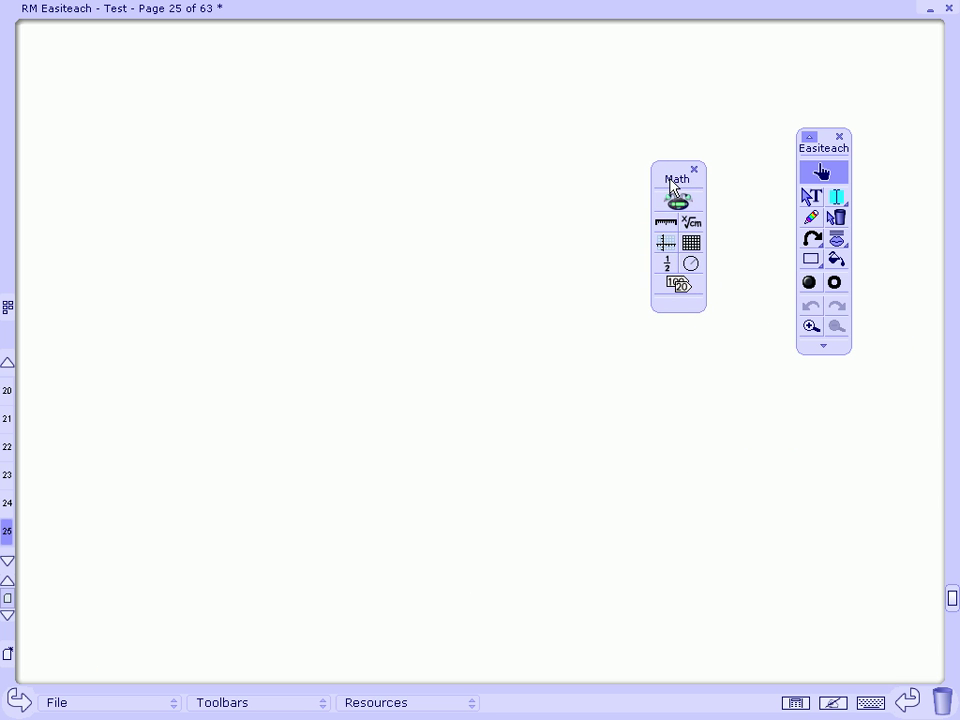
click(677, 284)
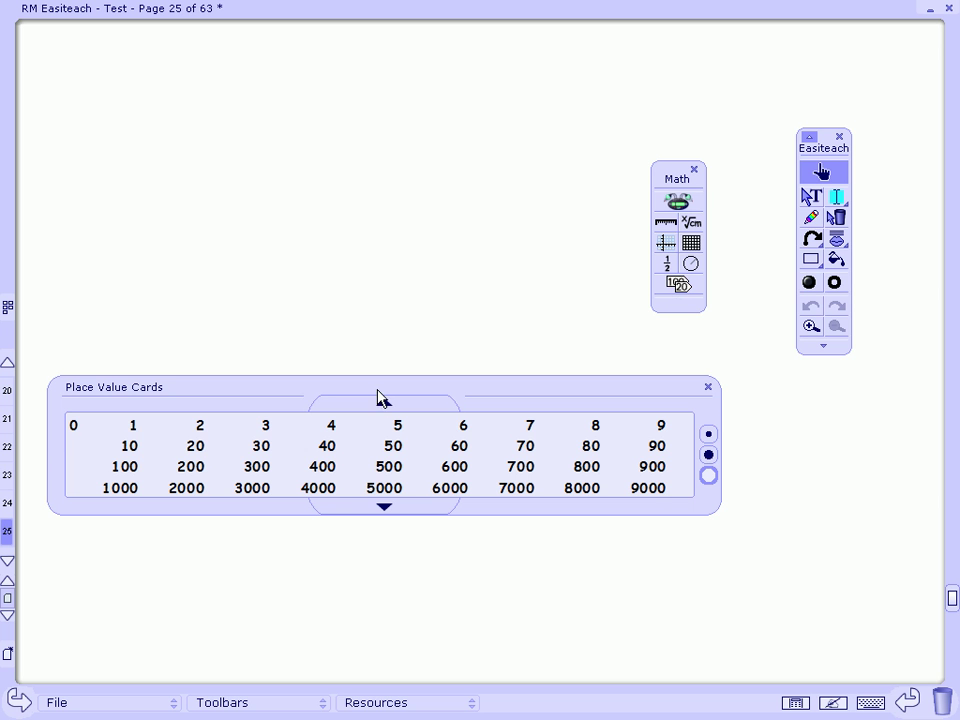
- Place decimal place value cards 0.0006, 0.04 and 0.5 on the page
click(382, 400)
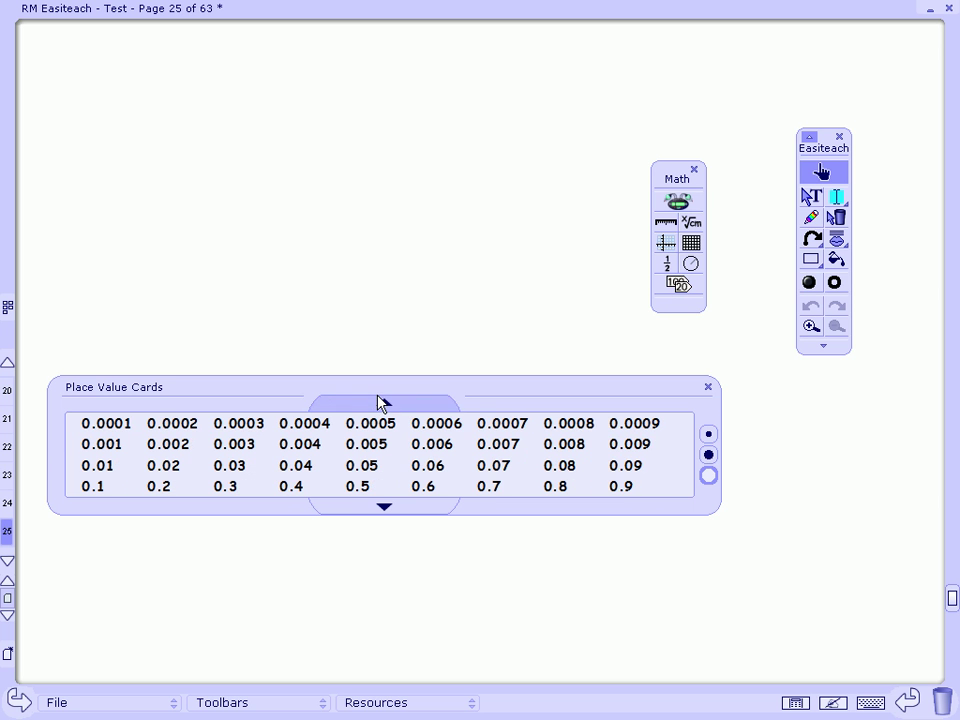
click(709, 455)
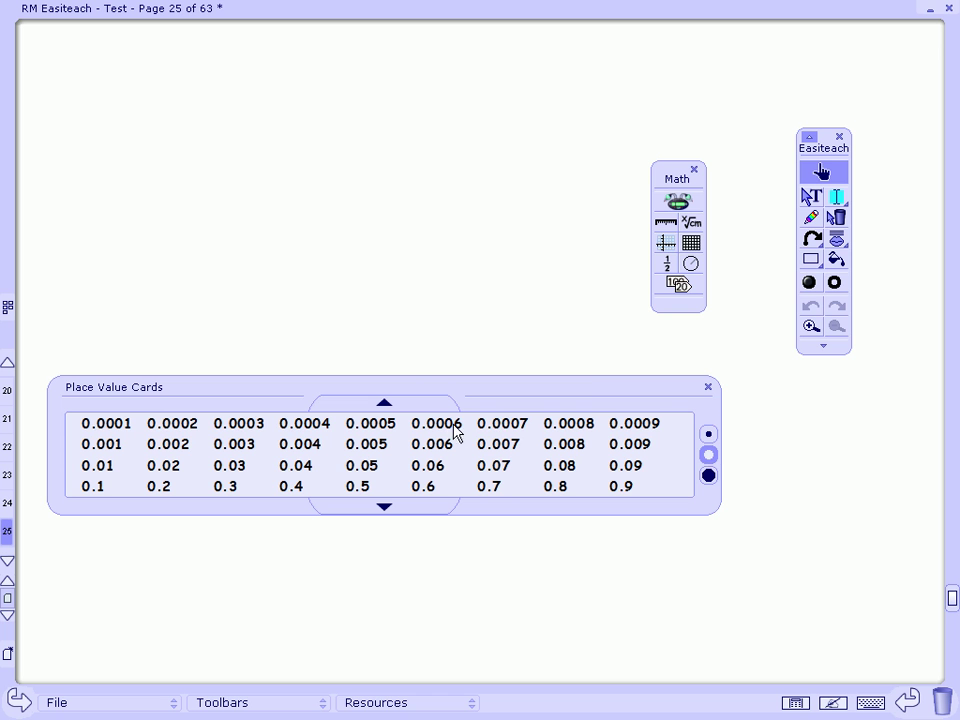
drag(447, 443, 140, 115)
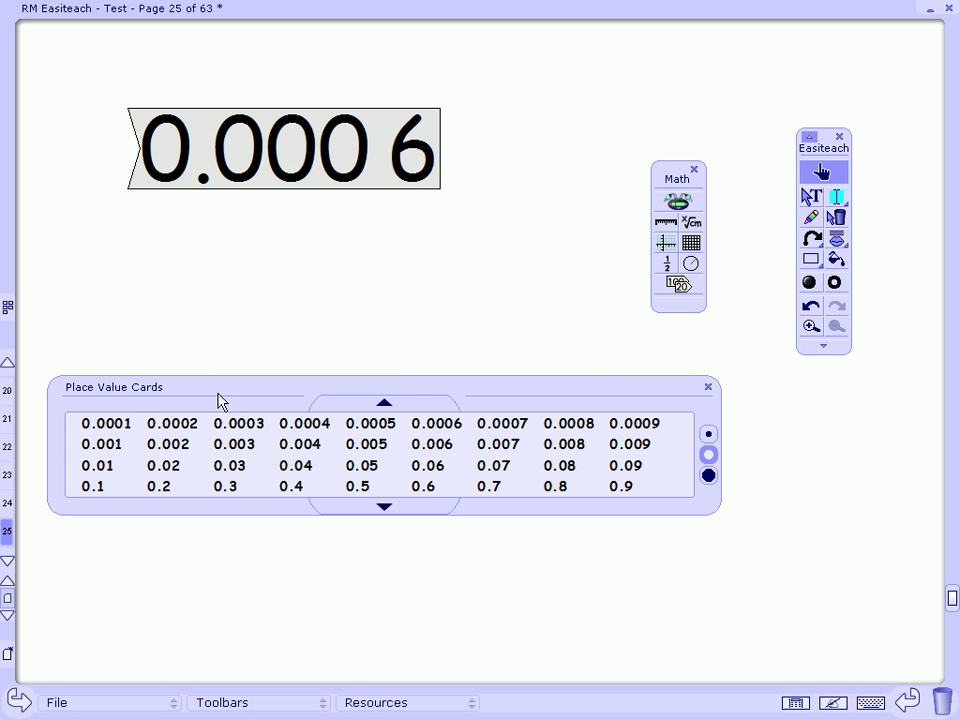
drag(291, 468, 410, 310)
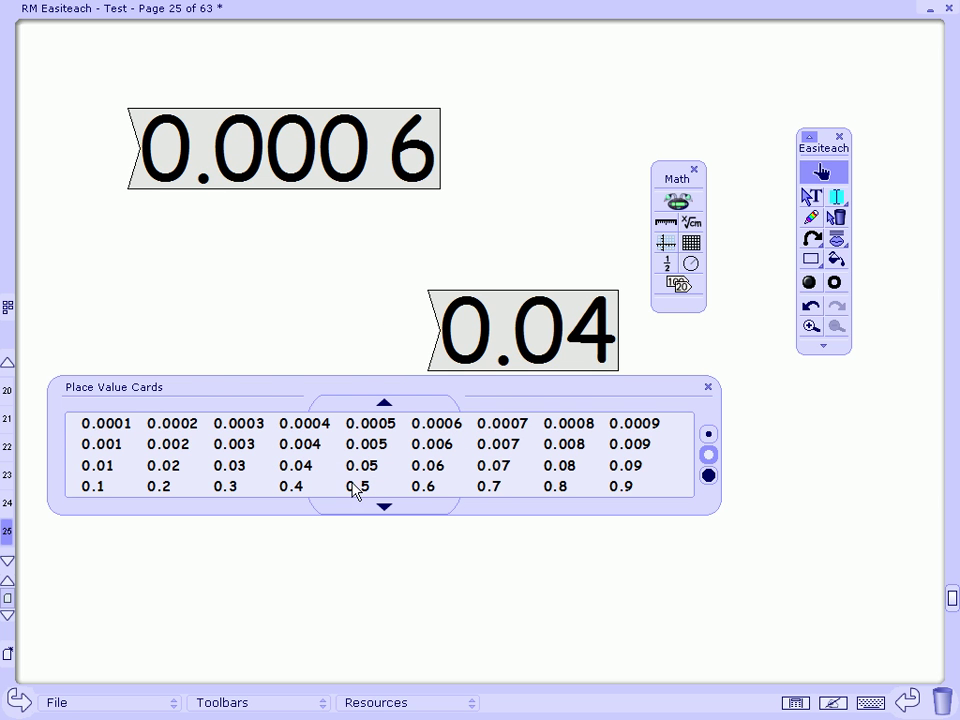
drag(356, 487, 145, 303)
- Place whole-number cards 50, 400 and 500 000 on the page
click(384, 507)
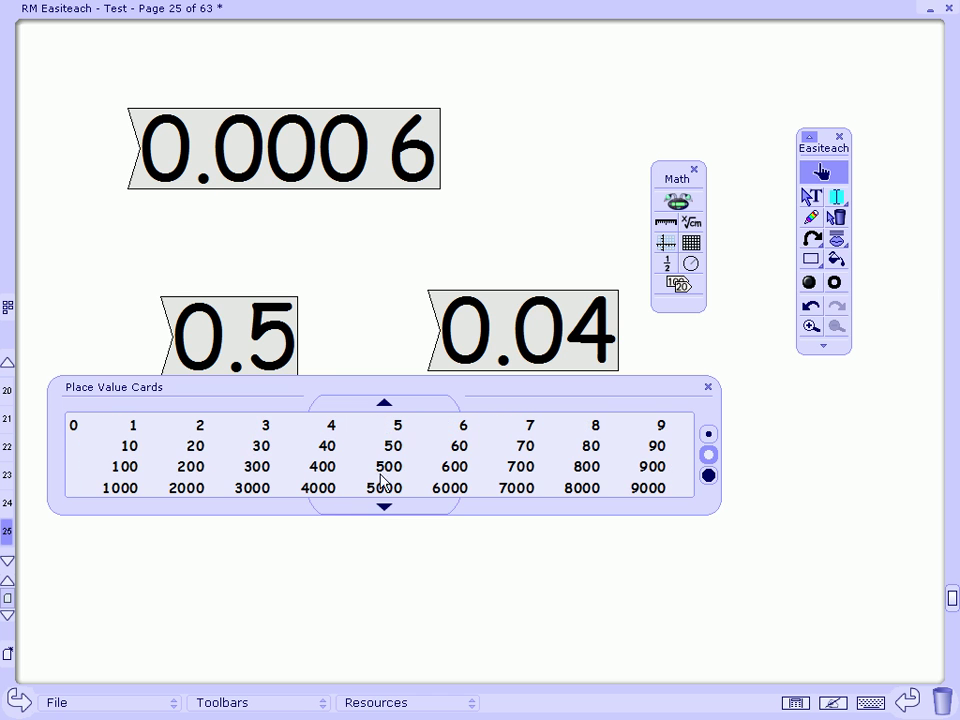
drag(390, 447, 188, 578)
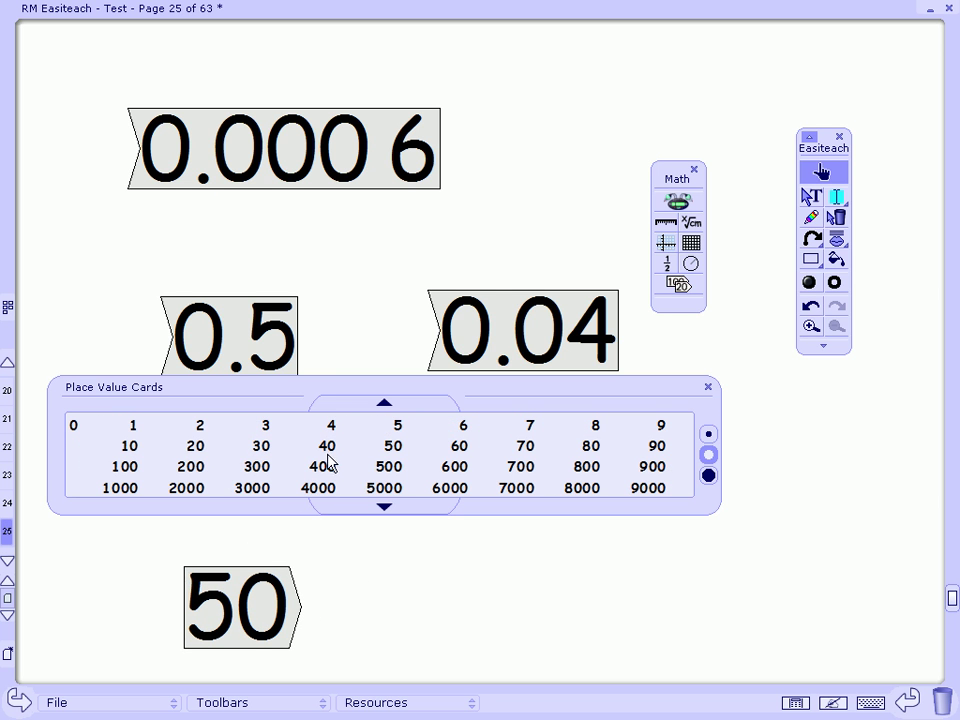
drag(322, 466, 584, 578)
click(384, 507)
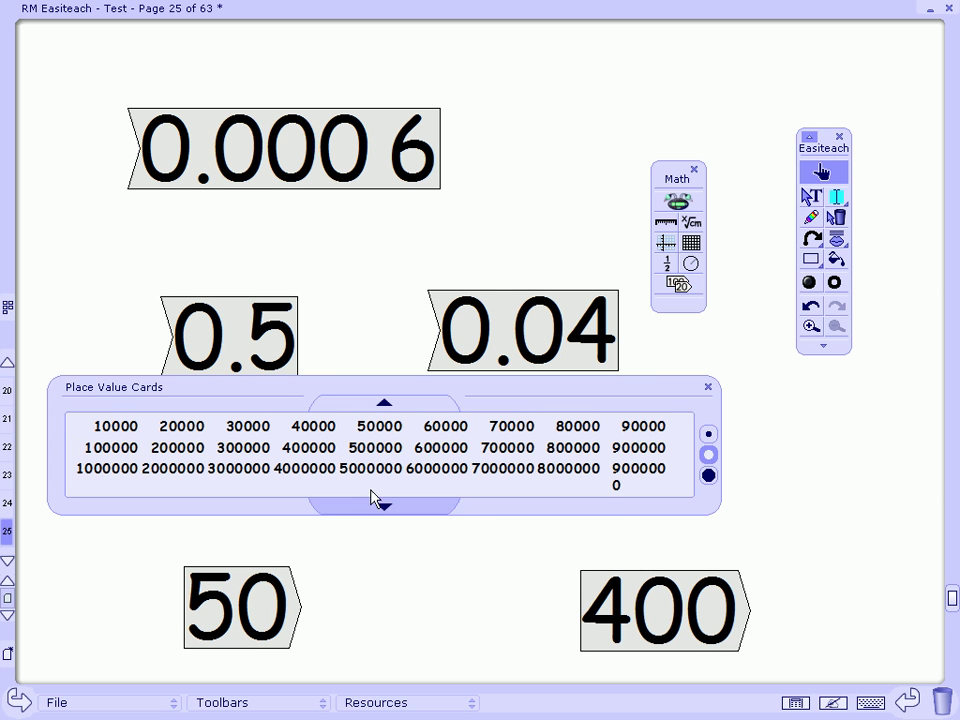
drag(388, 446, 380, 525)
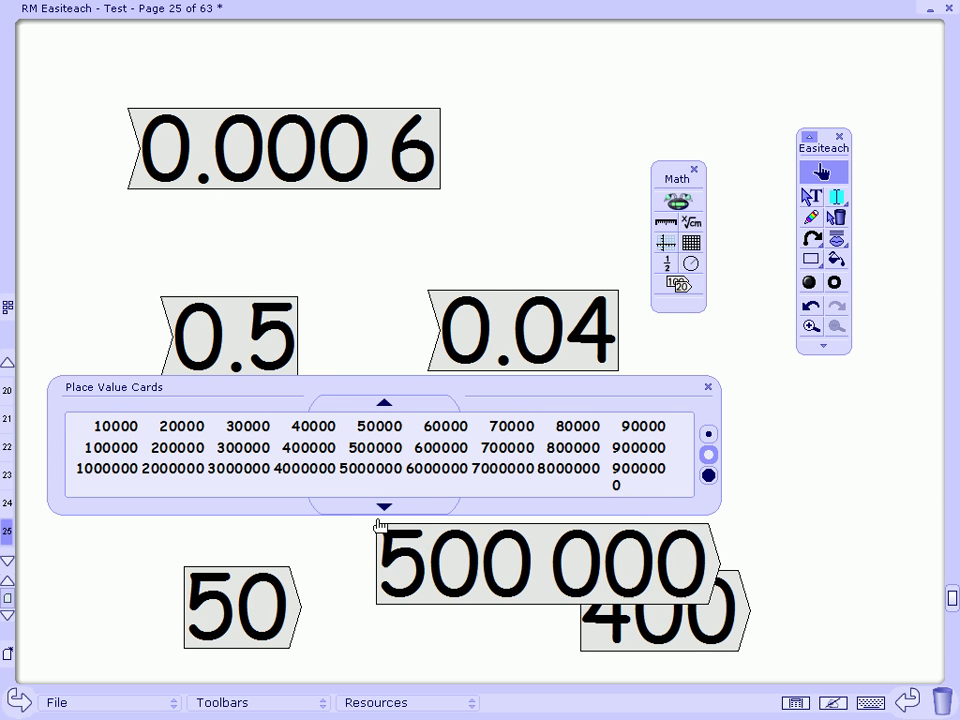
- Close the card set and arrange 500 000 and 0.04 as separate cards
click(710, 388)
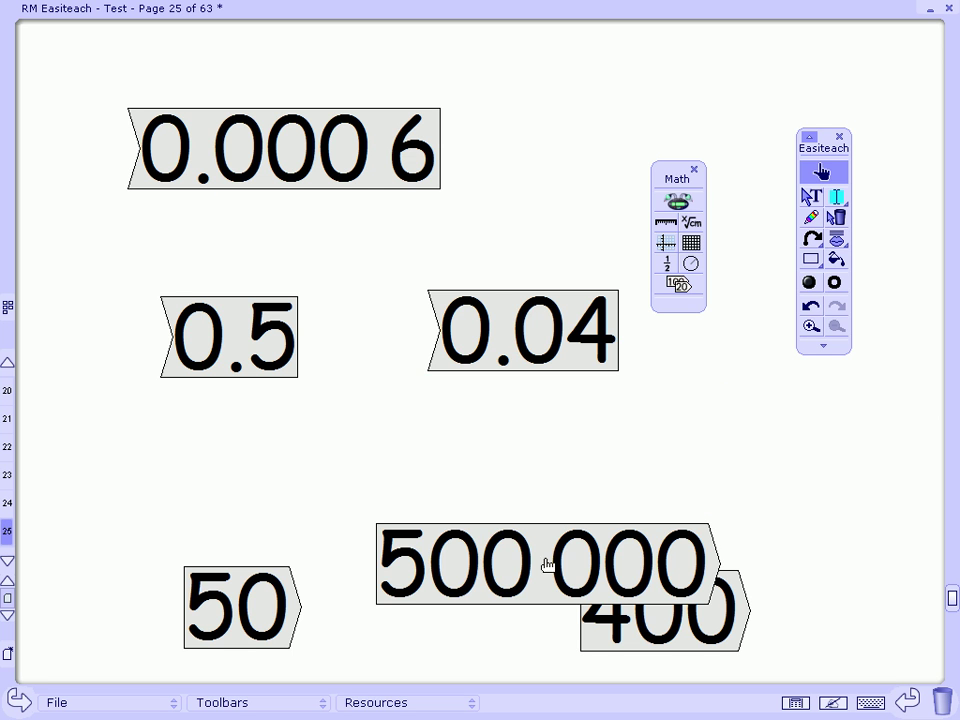
drag(549, 561, 329, 481)
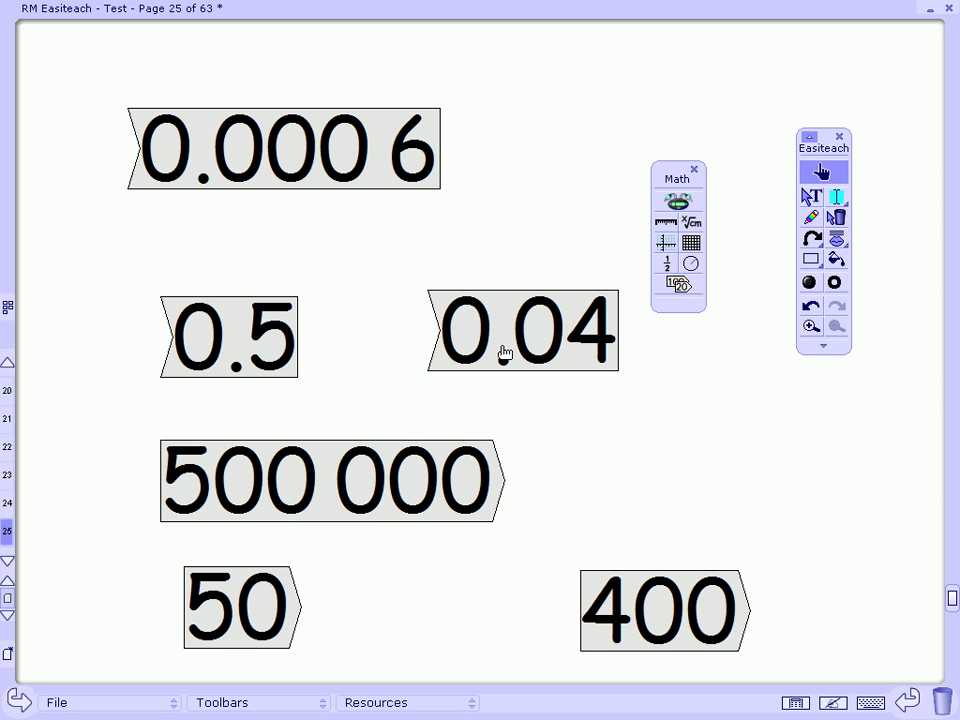
drag(536, 339, 566, 484)
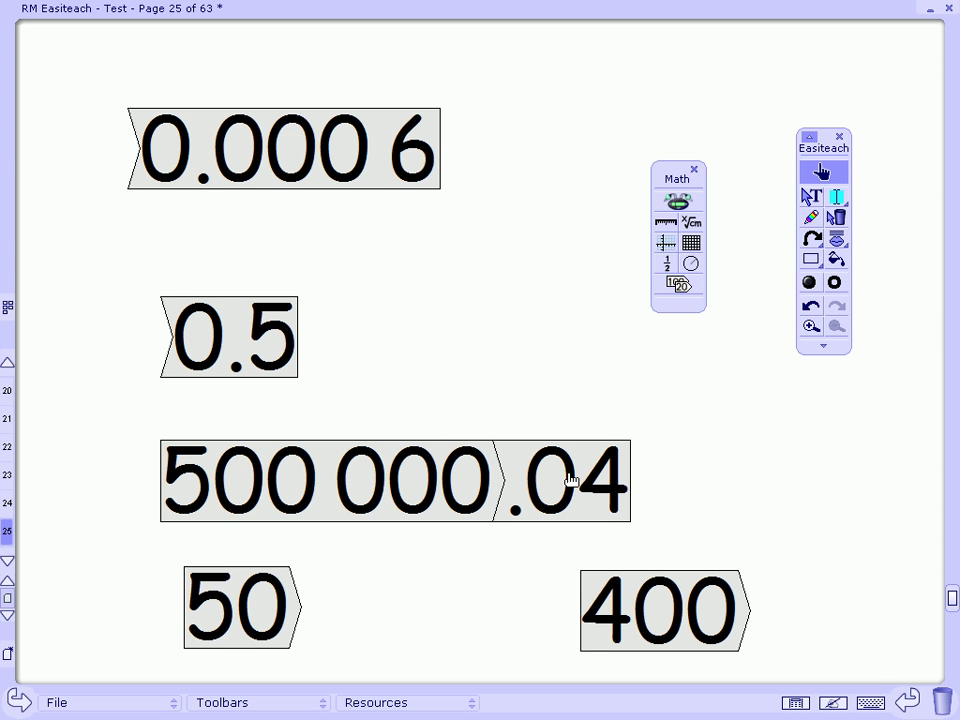
drag(570, 481, 677, 458)
- Choose red as the fill colour and fill the 0.04 card with it
click(809, 281)
drag(212, 574, 616, 72)
click(594, 110)
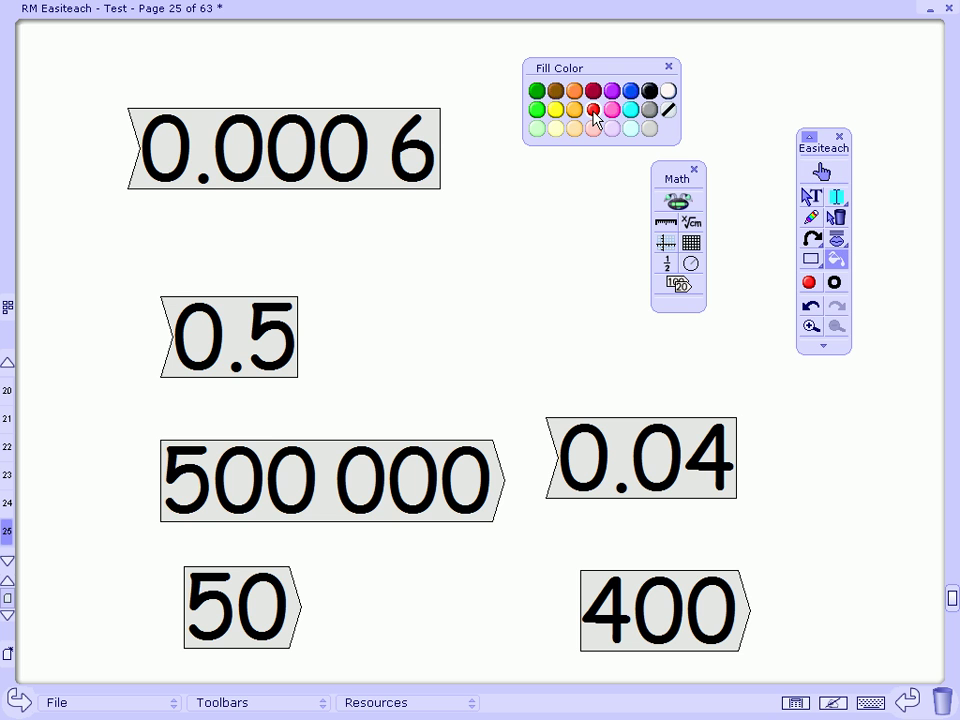
click(654, 444)
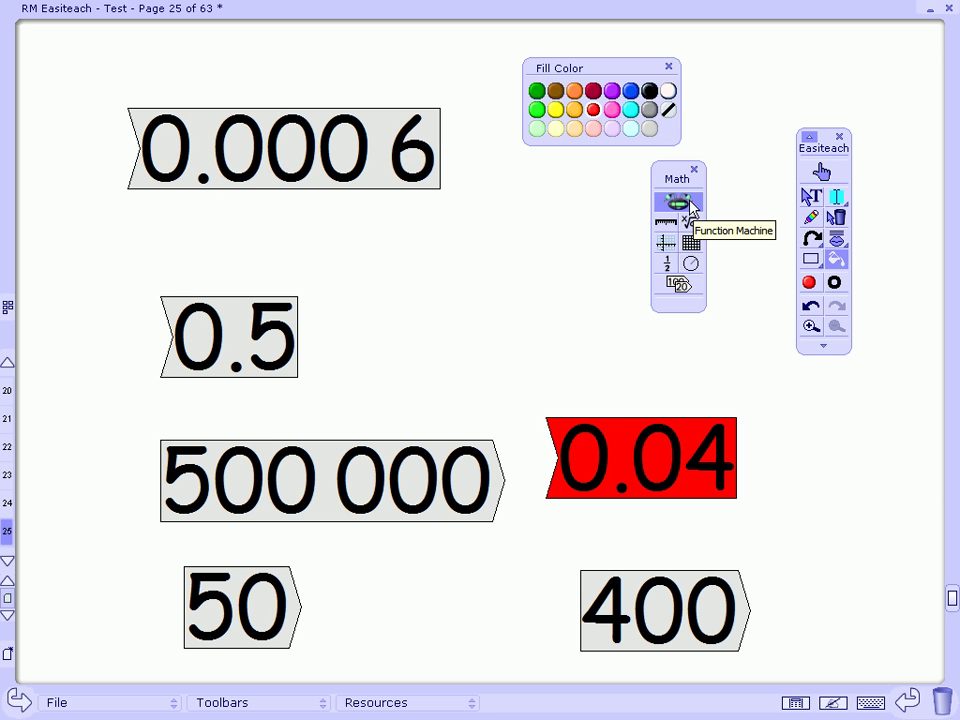
- Open the Multimedia Bank from the Resources menu on the bottom bar
click(392, 703)
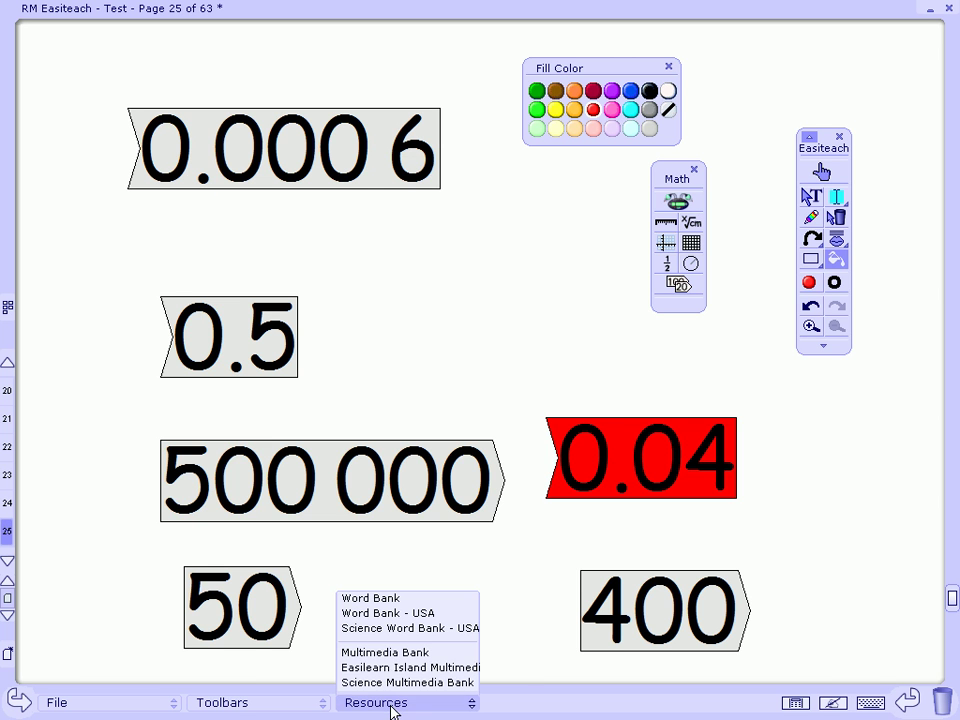
click(385, 652)
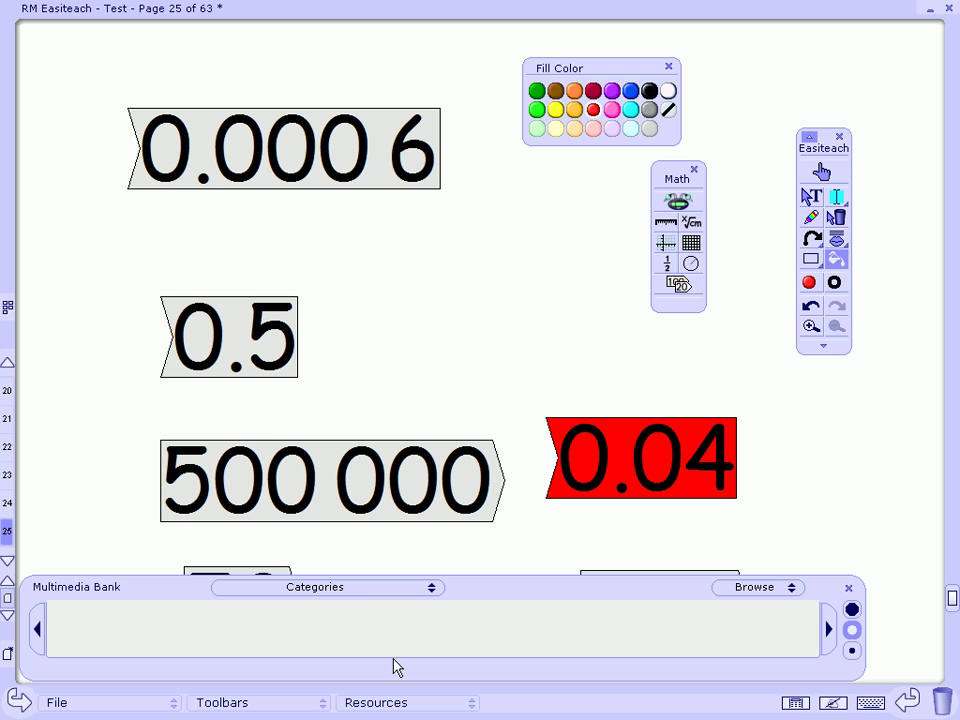